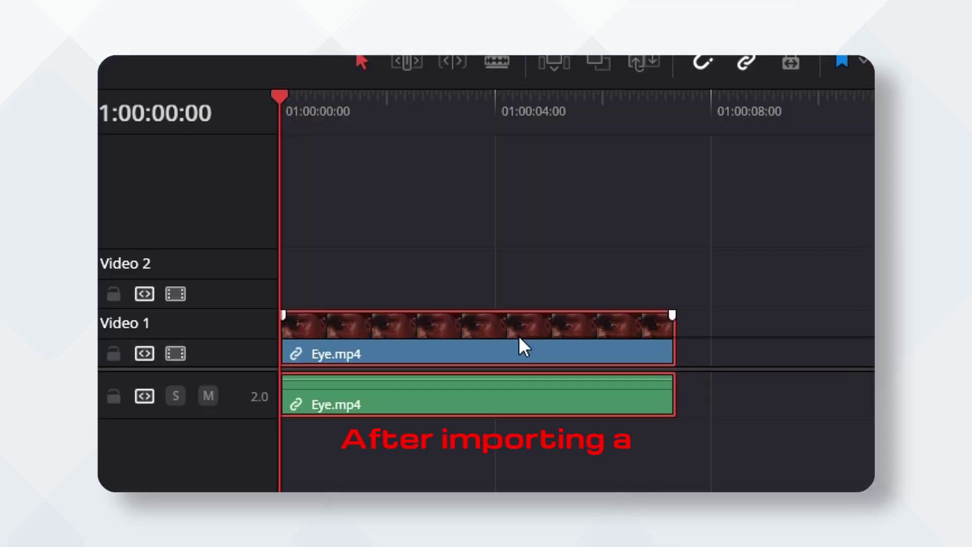
Open the Eye.mp4 timeline clip on the Fusion page from its right-click menu
{"action": "right_click", "coordinate": [521, 341]}
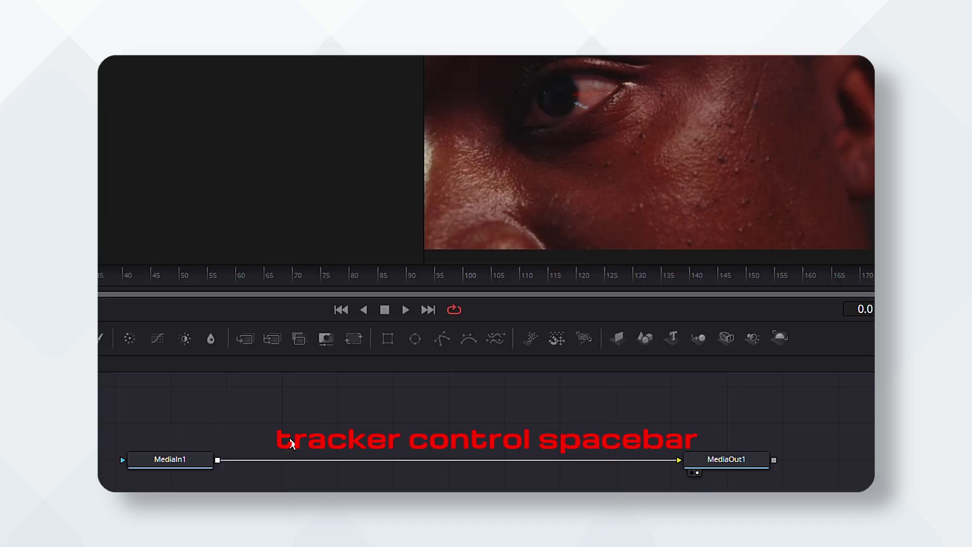
Add a Planar Tracker node off the main line and feed it from MediaIn1's output
{"action": "key", "text": "ctrl+space"}
{"action": "type", "text": "plana"}
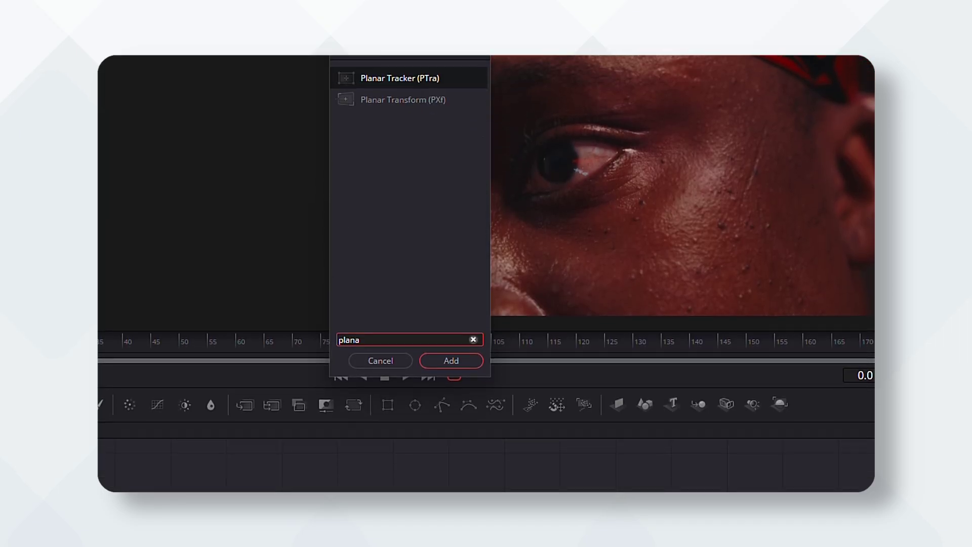
{"action": "key", "text": "Return"}
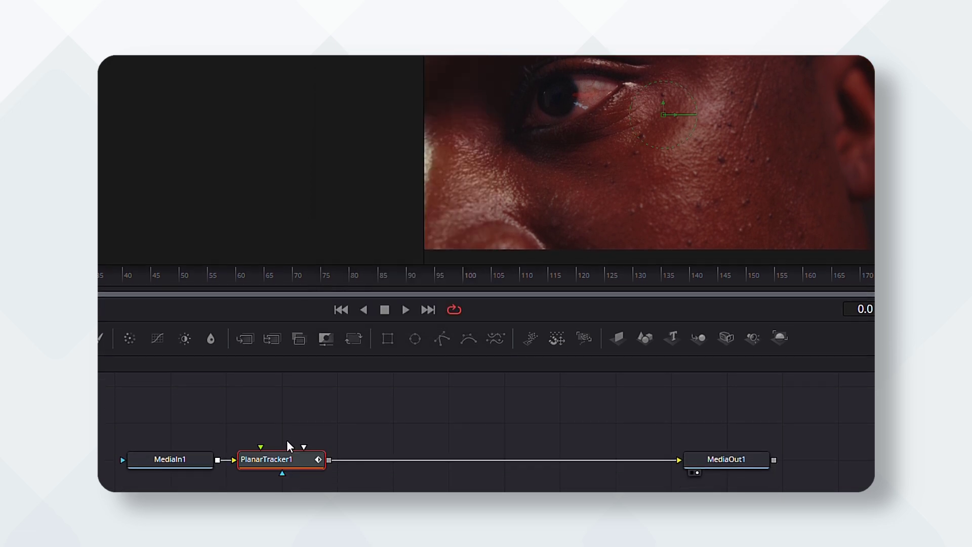
{"action": "left_click_drag", "start_coordinate": [276, 459], "coordinate": [317, 417]}
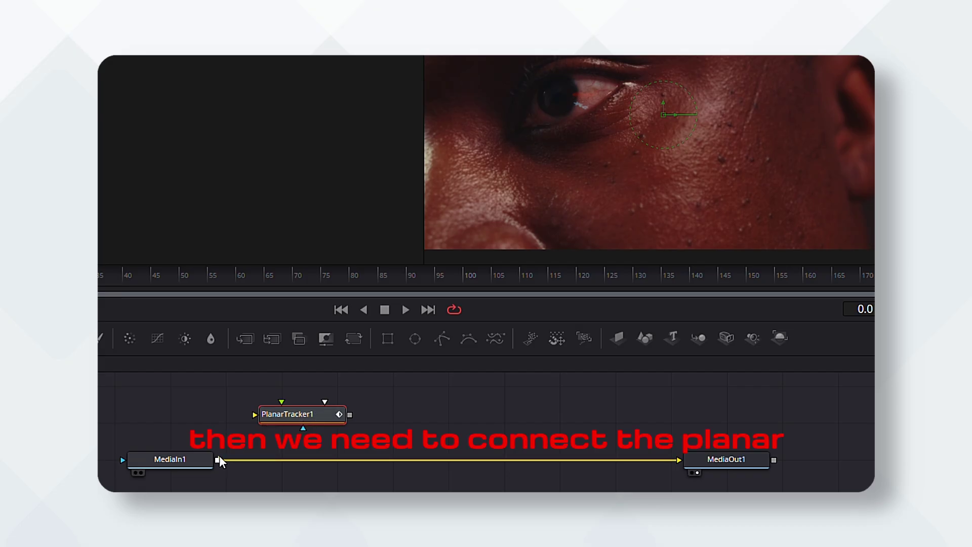
{"action": "left_click_drag", "start_coordinate": [219, 461], "coordinate": [260, 419]}
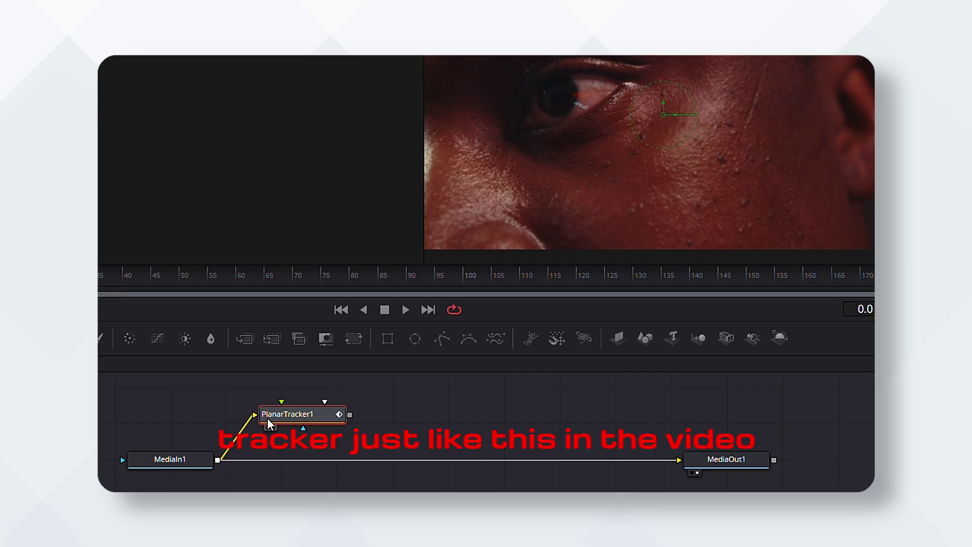
{"action": "scroll", "coordinate": [291, 443], "scroll_direction": "down", "scroll_amount": 3}
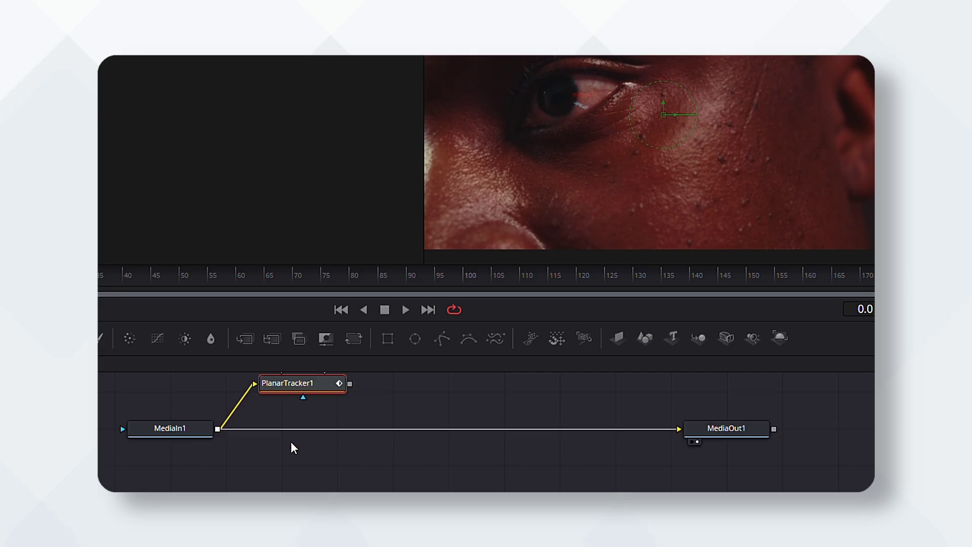
{"action": "scroll", "coordinate": [293, 447], "scroll_direction": "up", "scroll_amount": 3}
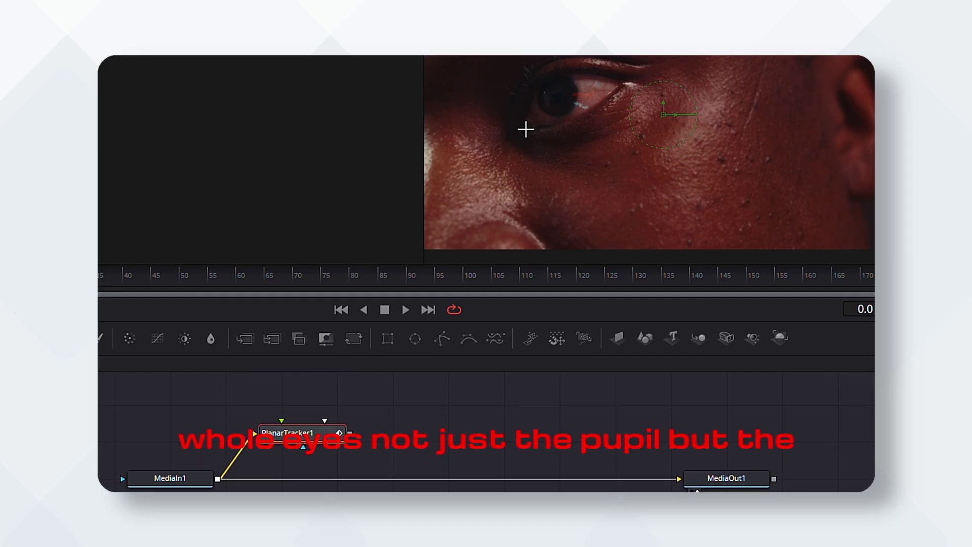
Draw a polygon around the whole eye, tracing the lower and upper eyelids to the corners
{"action": "left_click", "coordinate": [526, 129]}
{"action": "left_click_drag", "start_coordinate": [552, 129], "coordinate": [556, 126]}
{"action": "left_click", "coordinate": [580, 120]}
{"action": "left_click", "coordinate": [599, 106]}
{"action": "left_click", "coordinate": [619, 82]}
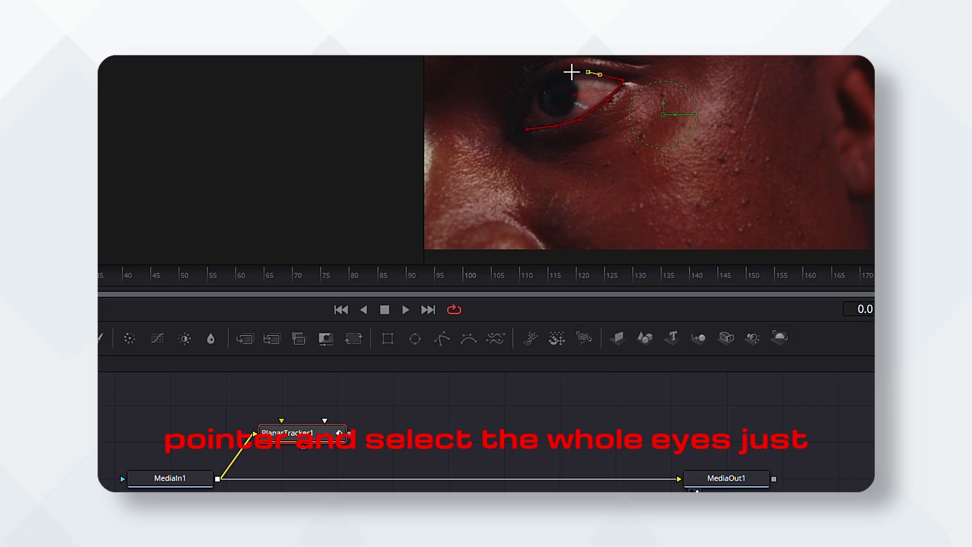
{"action": "left_click", "coordinate": [556, 75]}
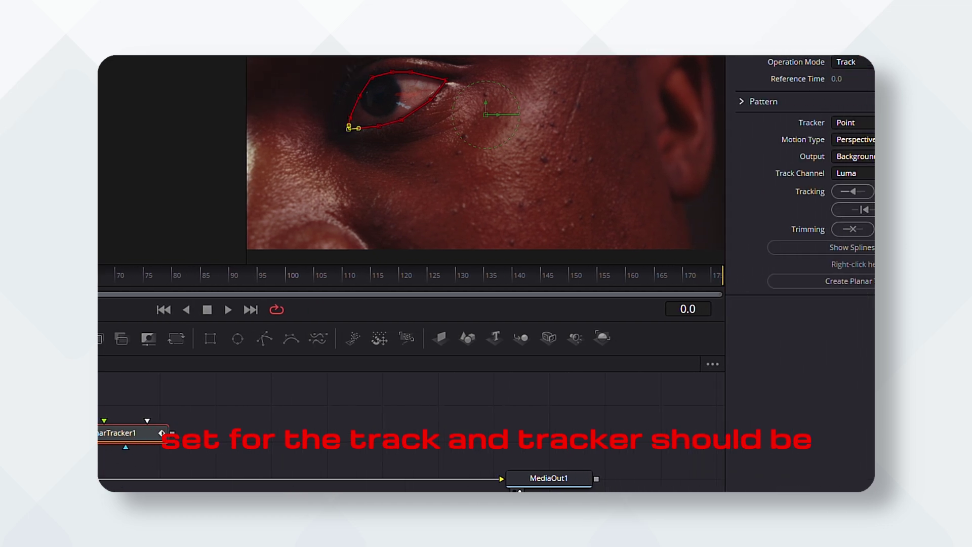
Track the eye forward with Hybrid Point/Area and Translation, then set Operation Mode to Steady
{"action": "left_click", "coordinate": [833, 123]}
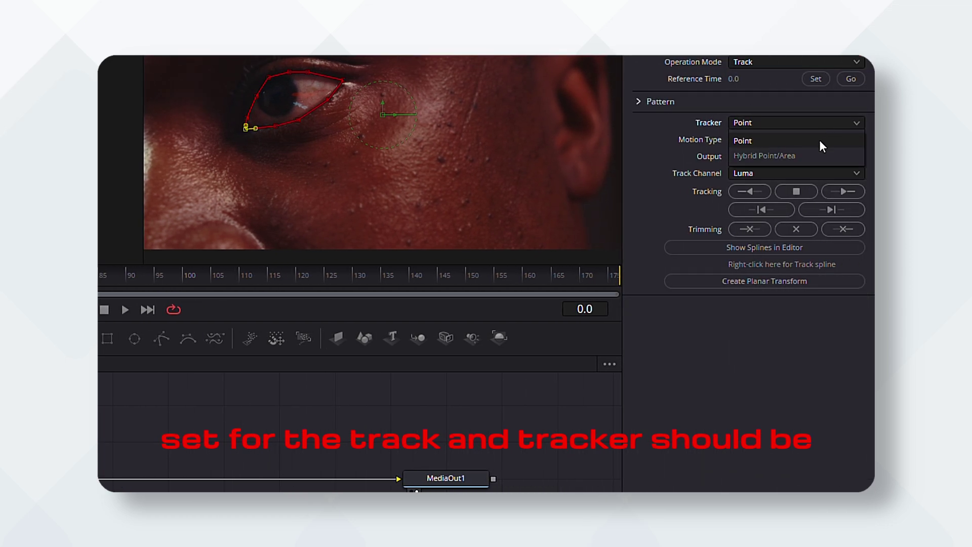
{"action": "left_click", "coordinate": [830, 150]}
{"action": "left_click", "coordinate": [802, 140]}
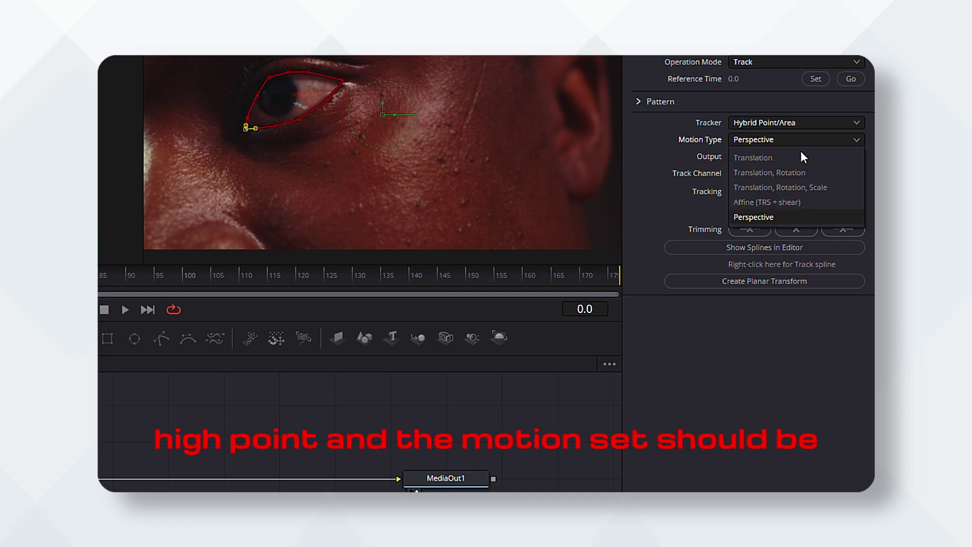
{"action": "left_click", "coordinate": [784, 157]}
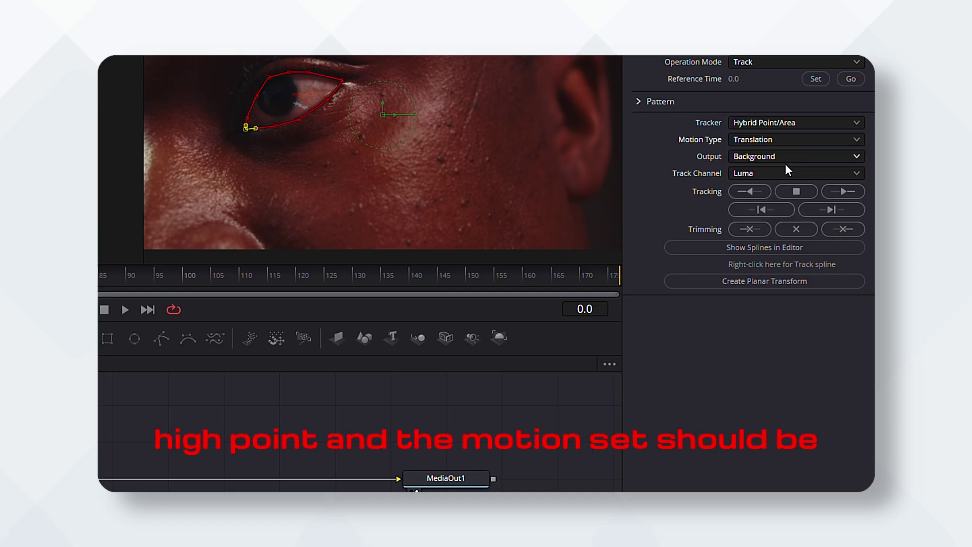
{"action": "left_click", "coordinate": [832, 192]}
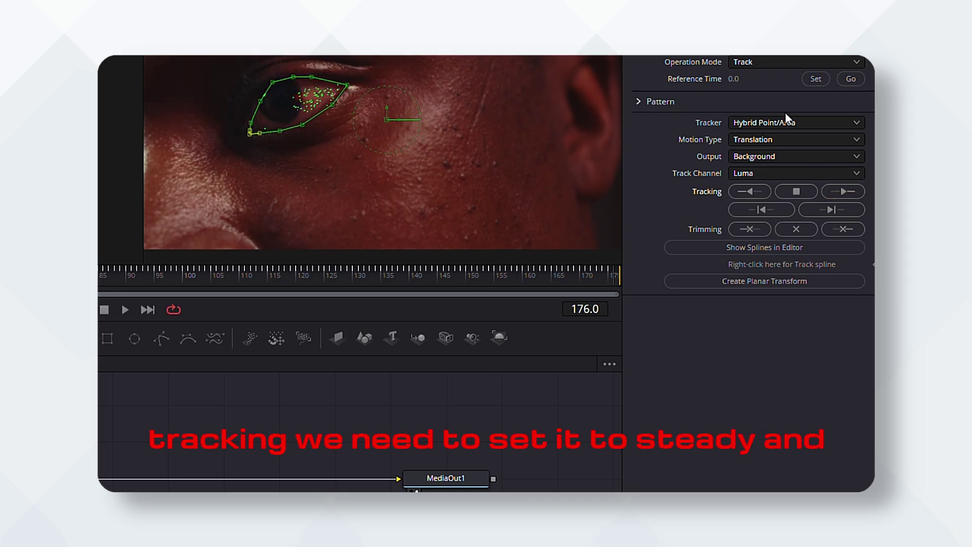
{"action": "left_click", "coordinate": [782, 64]}
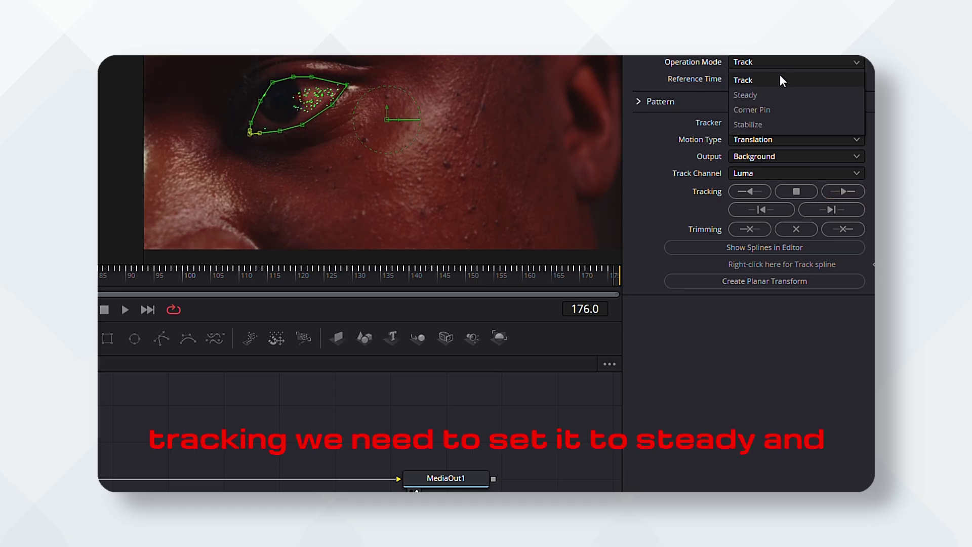
{"action": "left_click", "coordinate": [776, 96]}
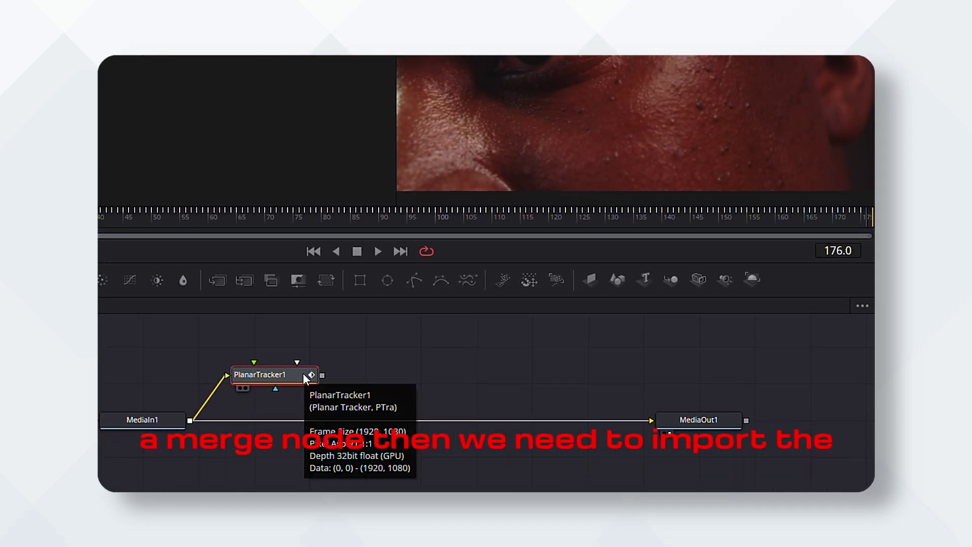
Add a Merge node after PlanarTracker1
{"action": "key", "text": "shift+space"}
{"action": "type", "text": "merge"}
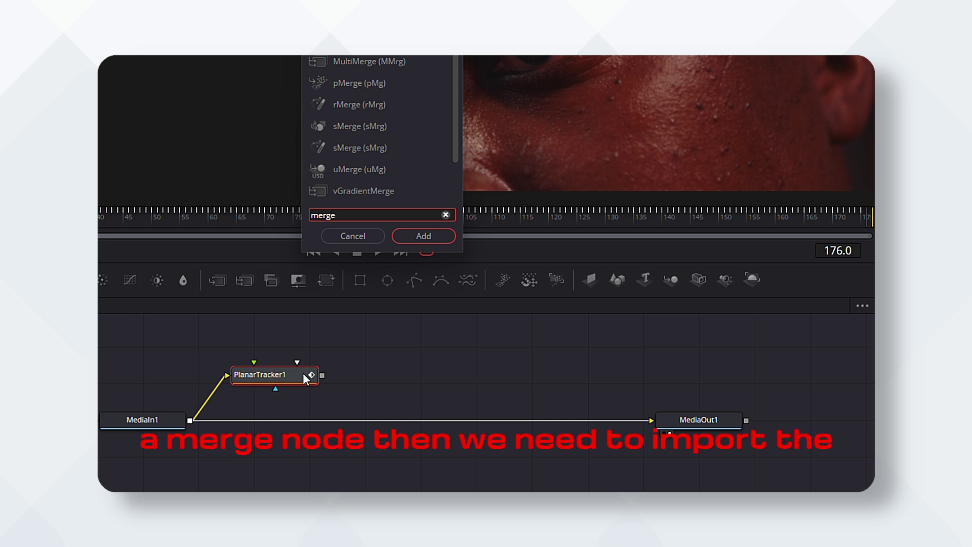
{"action": "key", "text": "Return"}
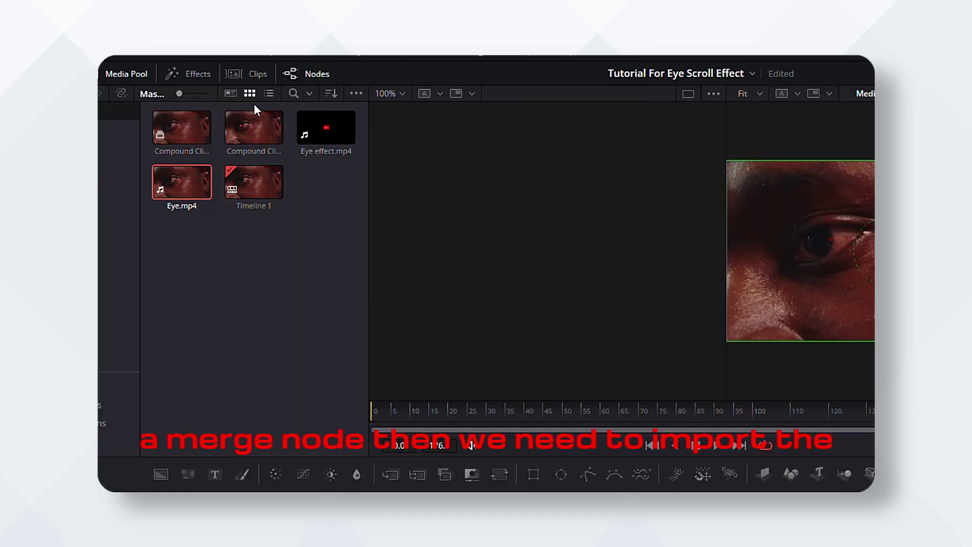
Bring Eye effect.mp4 in as MediaIn2 and connect it to Merge1's foreground input
{"action": "left_click_drag", "start_coordinate": [299, 121], "coordinate": [527, 352]}
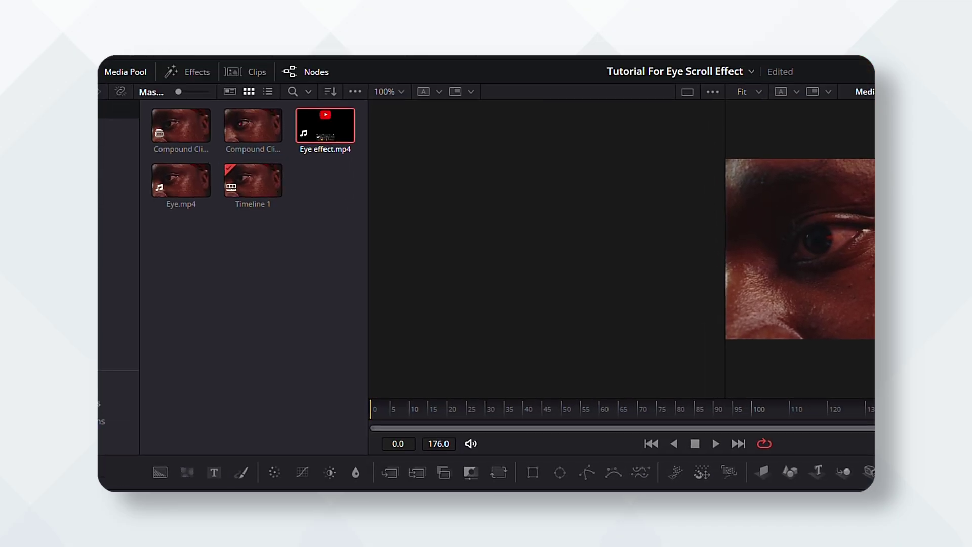
{"action": "left_click", "coordinate": [107, 73]}
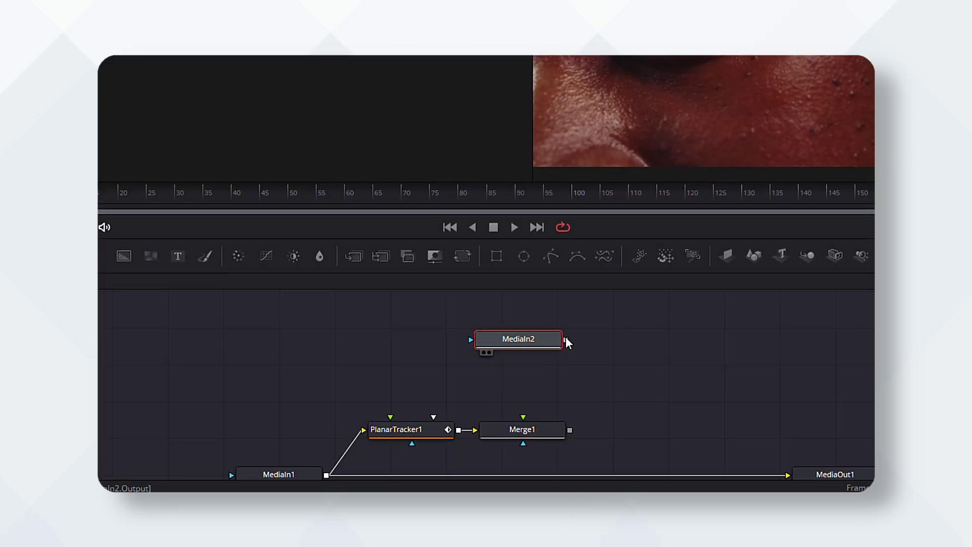
{"action": "left_click_drag", "start_coordinate": [565, 339], "coordinate": [516, 432]}
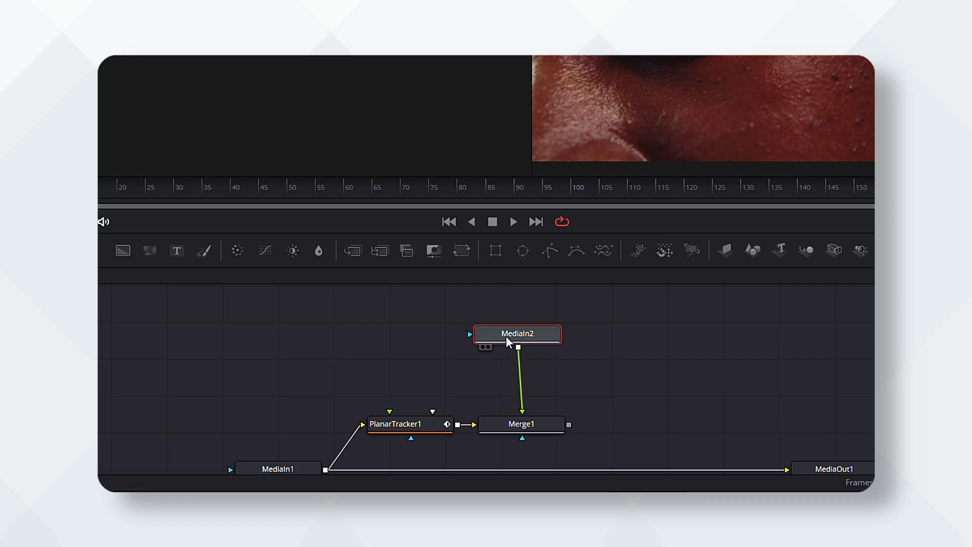
{"action": "left_click_drag", "start_coordinate": [506, 336], "coordinate": [508, 324]}
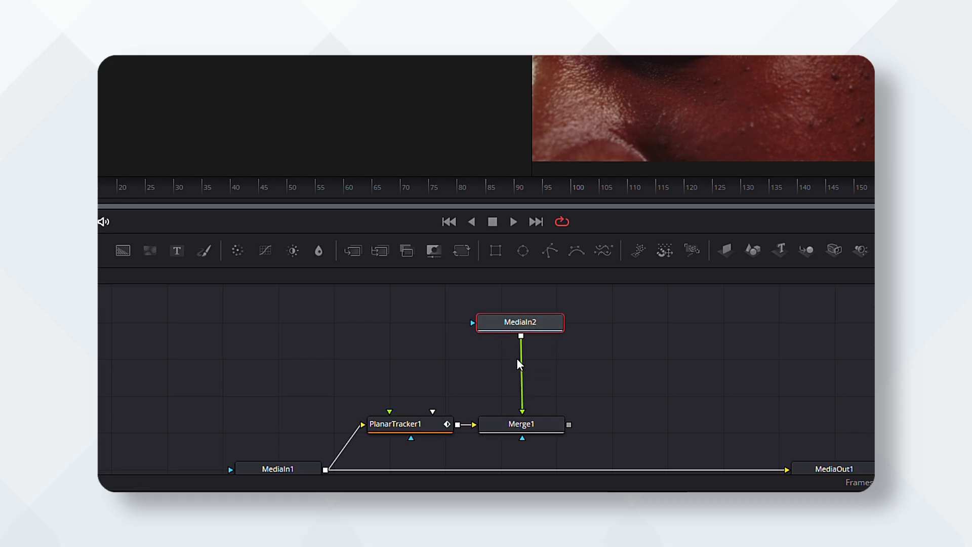
{"action": "left_click", "coordinate": [522, 425]}
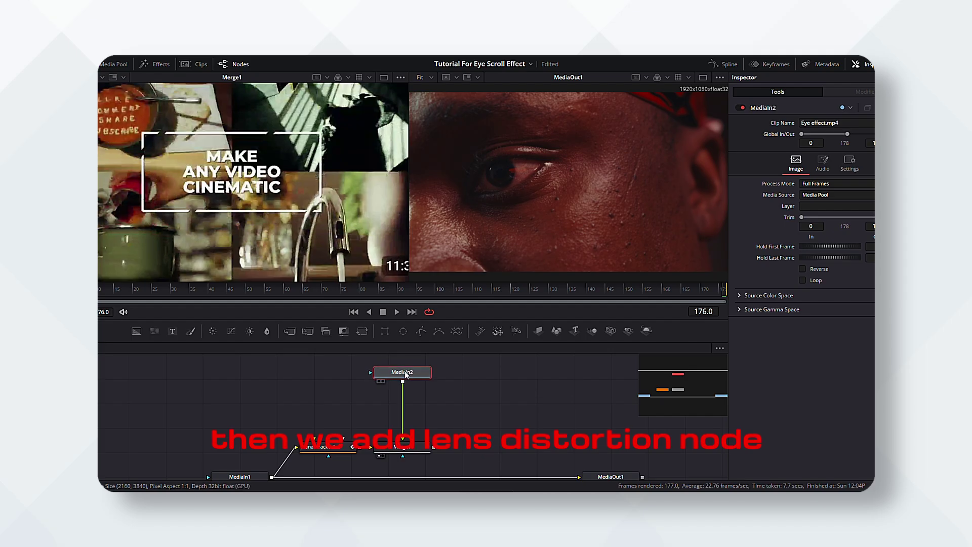
Insert a Lens Distortion node between MediaIn2 and Merge1
{"action": "key", "text": "shift+space"}
{"action": "type", "text": "lens"}
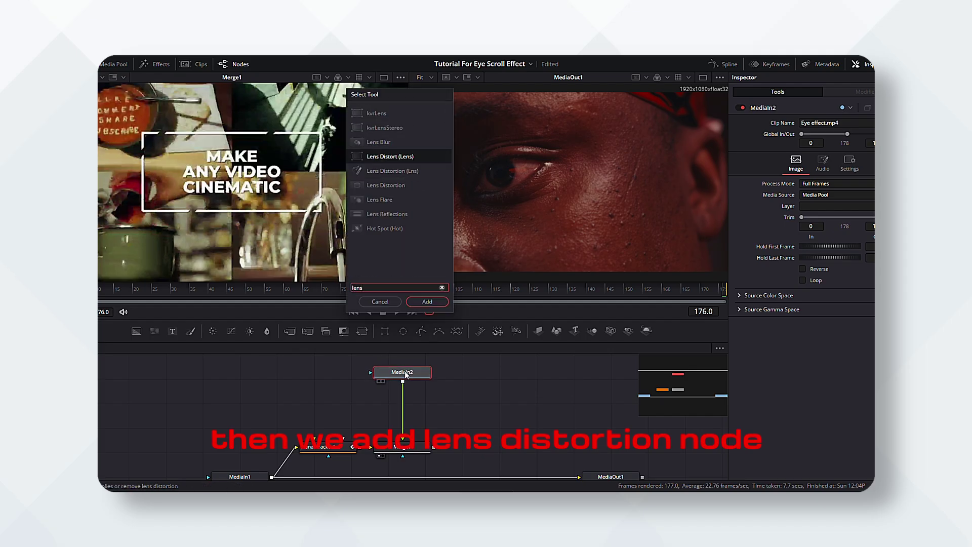
{"action": "left_click", "coordinate": [379, 171]}
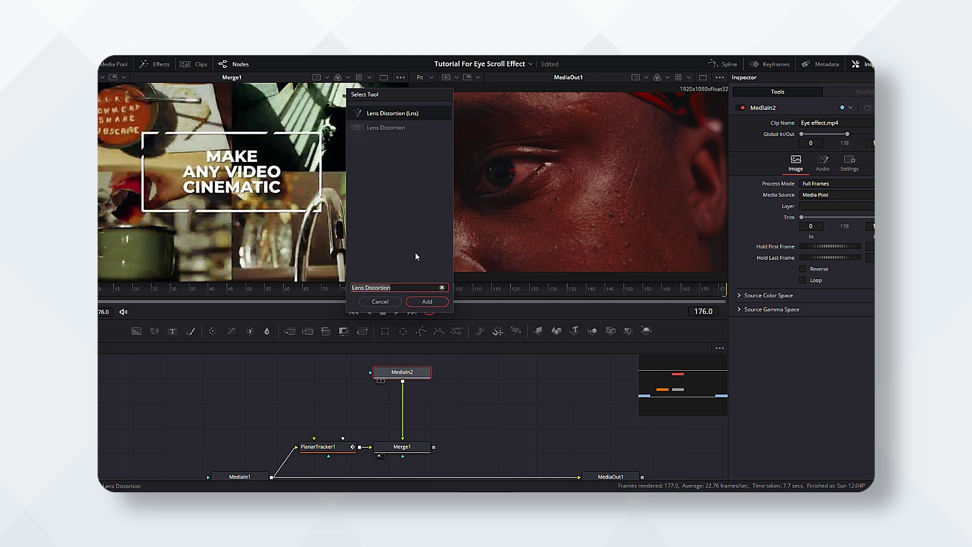
{"action": "left_click", "coordinate": [428, 302]}
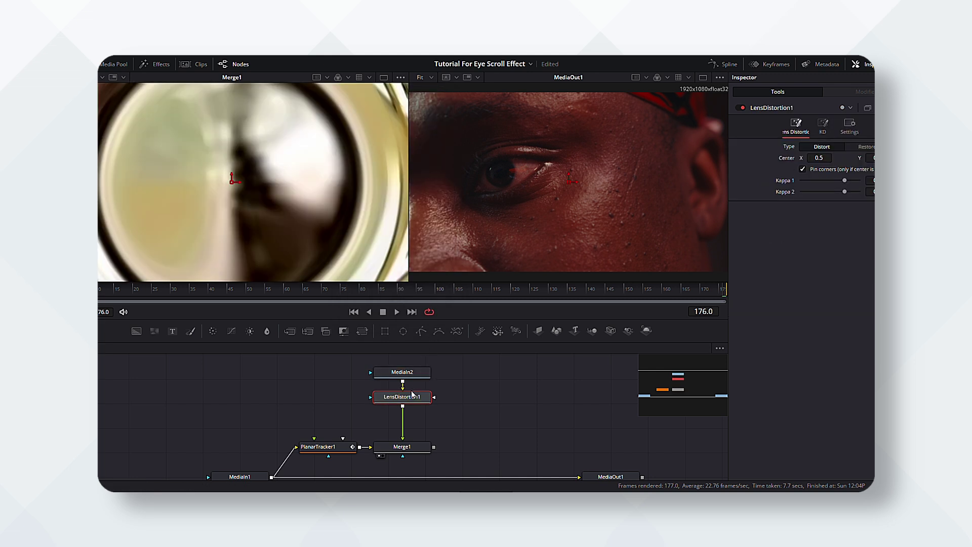
Add a DVE node after LensDistortion1
{"action": "key", "text": "shift+space"}
{"action": "type", "text": "DVE"}
{"action": "key", "text": "Return"}
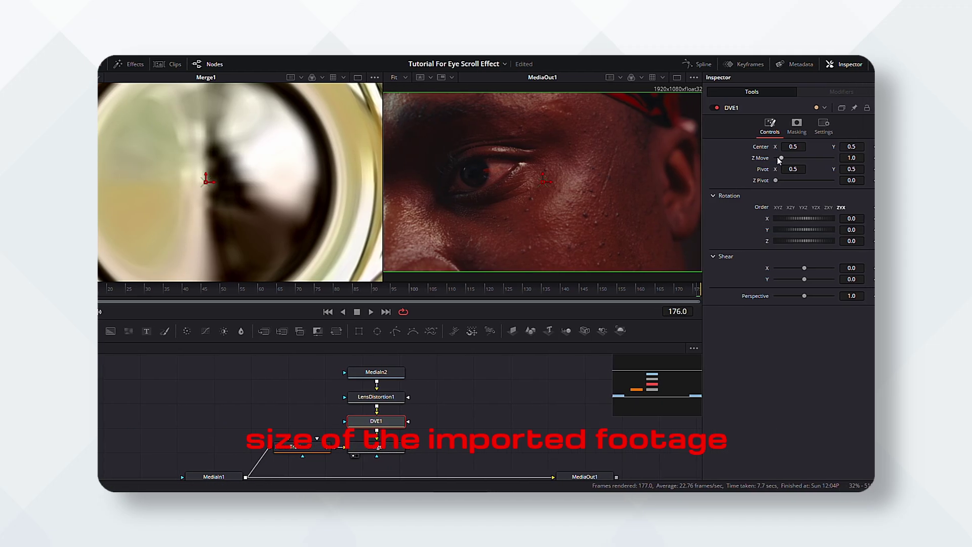
Set DVE1's Z Move to 8.0 and its Center to 0.316, 0.511
{"action": "left_click_drag", "start_coordinate": [780, 158], "coordinate": [816, 163]}
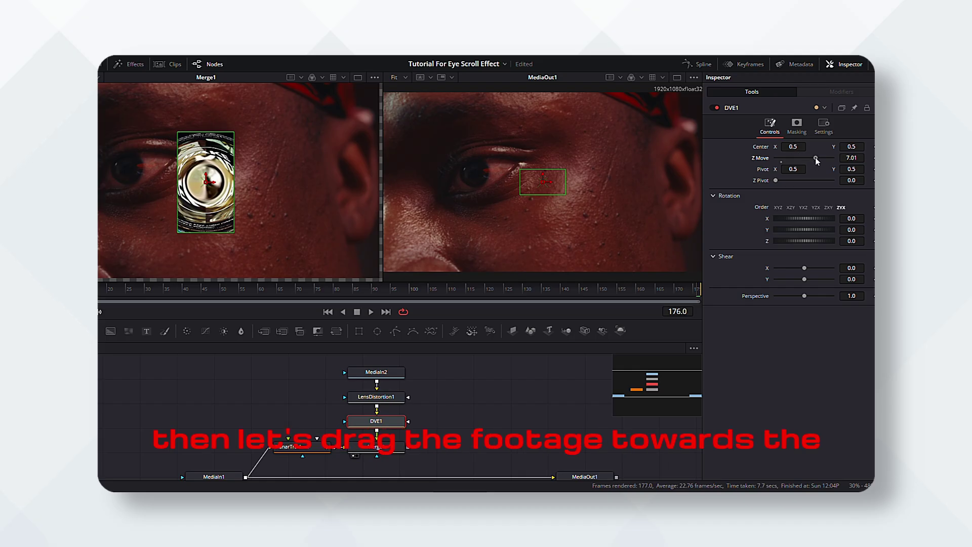
{"action": "left_click_drag", "start_coordinate": [815, 157], "coordinate": [821, 159]}
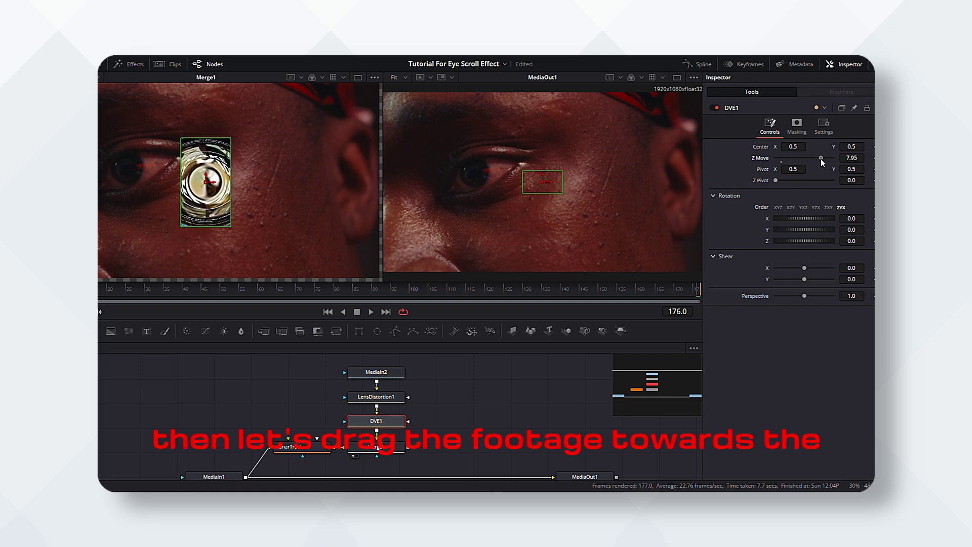
{"action": "left_click", "coordinate": [860, 158]}
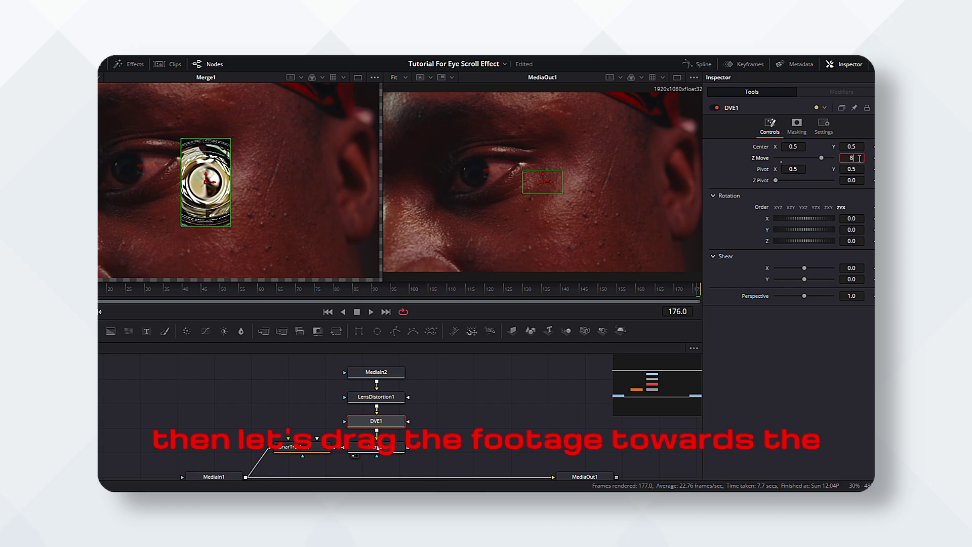
{"action": "key", "text": "Tab"}
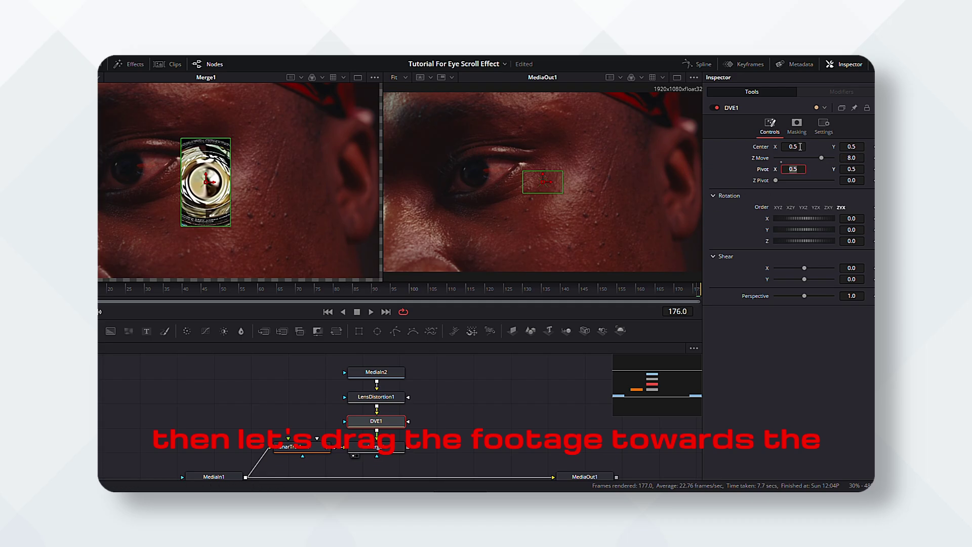
{"action": "mouse_move", "coordinate": [799, 147]}
{"action": "left_mouse_down"}
{"action": "mouse_move", "coordinate": [762, 146]}
{"action": "mouse_move", "coordinate": [806, 144]}
{"action": "left_mouse_up"}
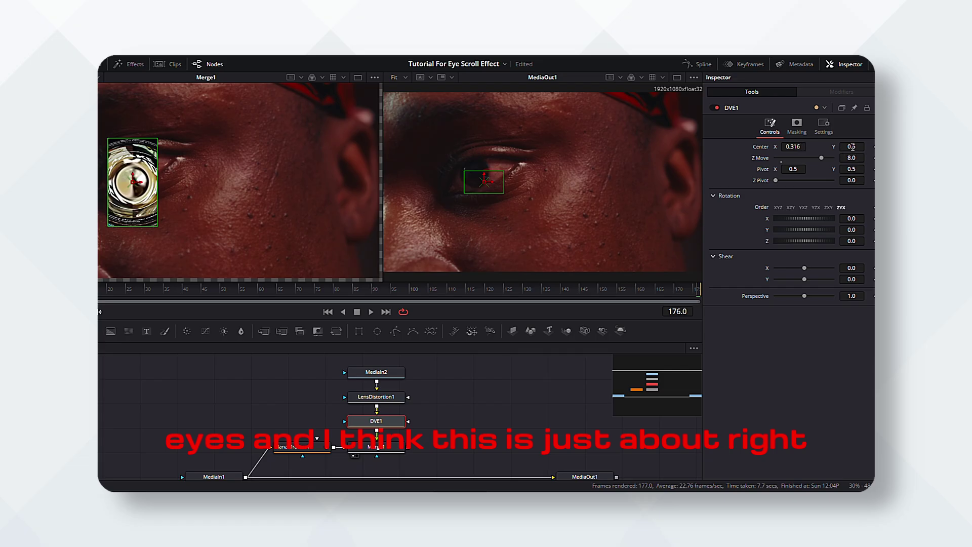
{"action": "left_click_drag", "start_coordinate": [852, 147], "coordinate": [862, 146]}
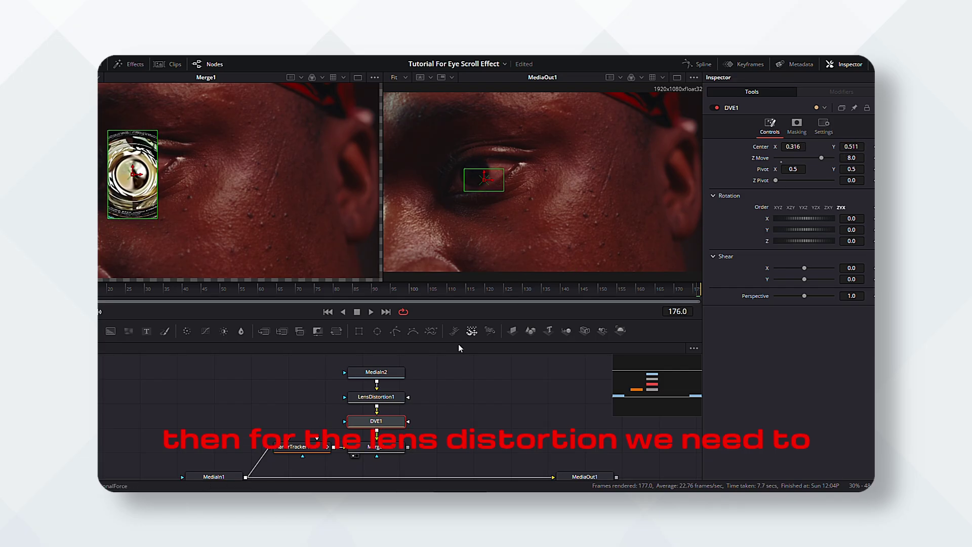
Set LensDistortion1 to Kappa 1 0.2, Kappa 2 0.5, and Center X 0.646
{"action": "left_click", "coordinate": [387, 400]}
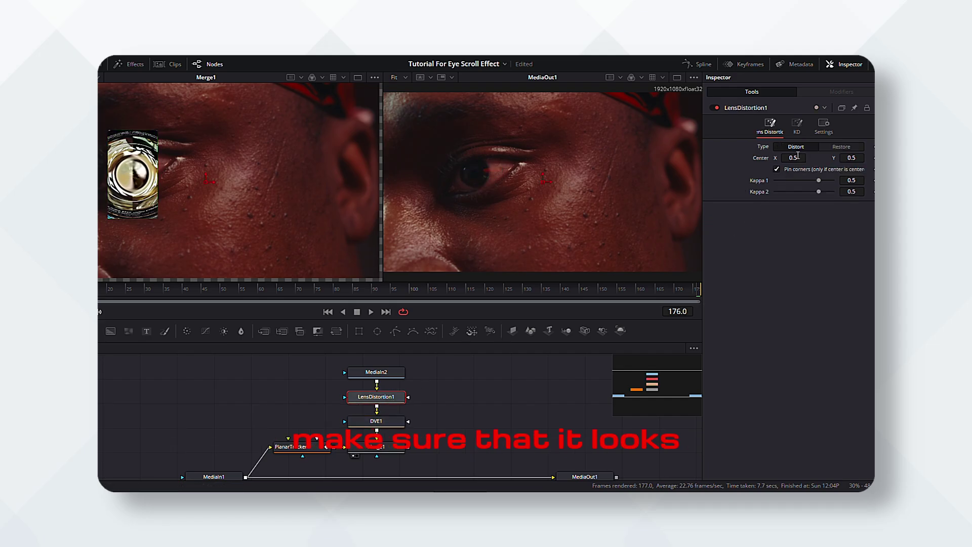
{"action": "mouse_move", "coordinate": [798, 156]}
{"action": "left_mouse_down"}
{"action": "mouse_move", "coordinate": [742, 156]}
{"action": "mouse_move", "coordinate": [812, 156]}
{"action": "left_mouse_up"}
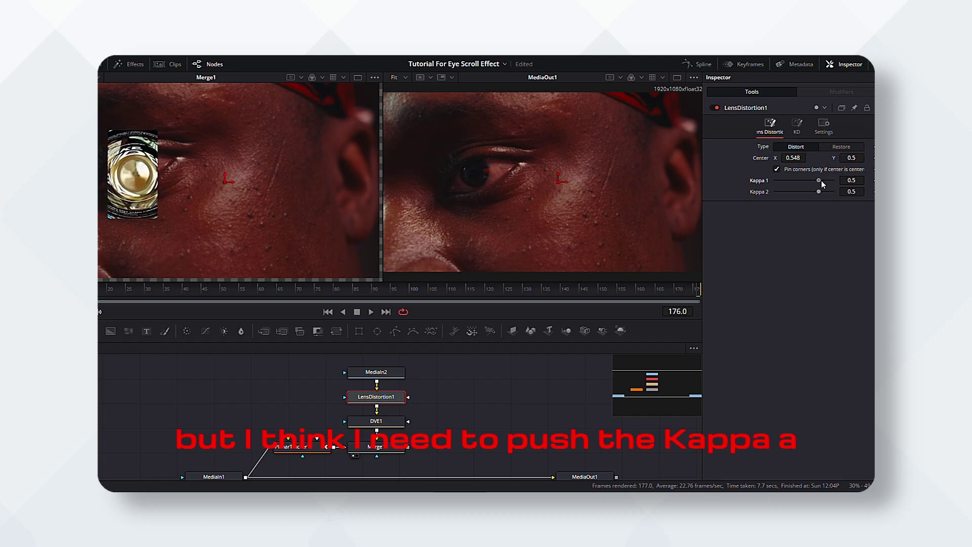
{"action": "left_click_drag", "start_coordinate": [822, 180], "coordinate": [812, 184]}
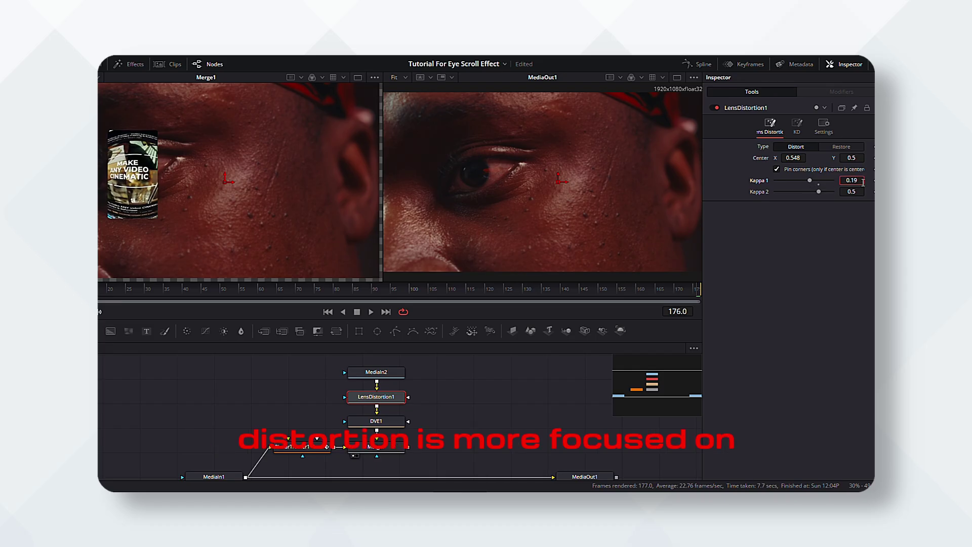
{"action": "key", "text": "Tab"}
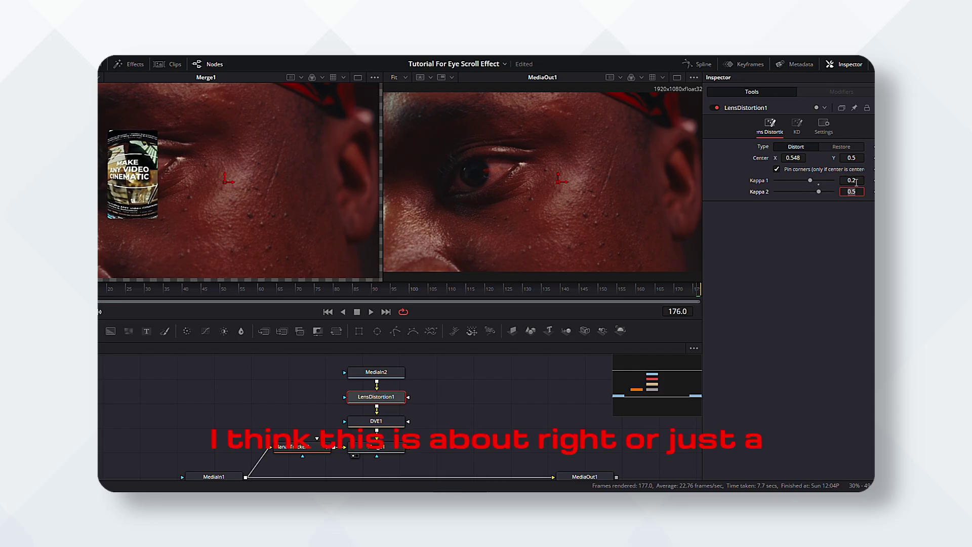
{"action": "key", "text": "Return"}
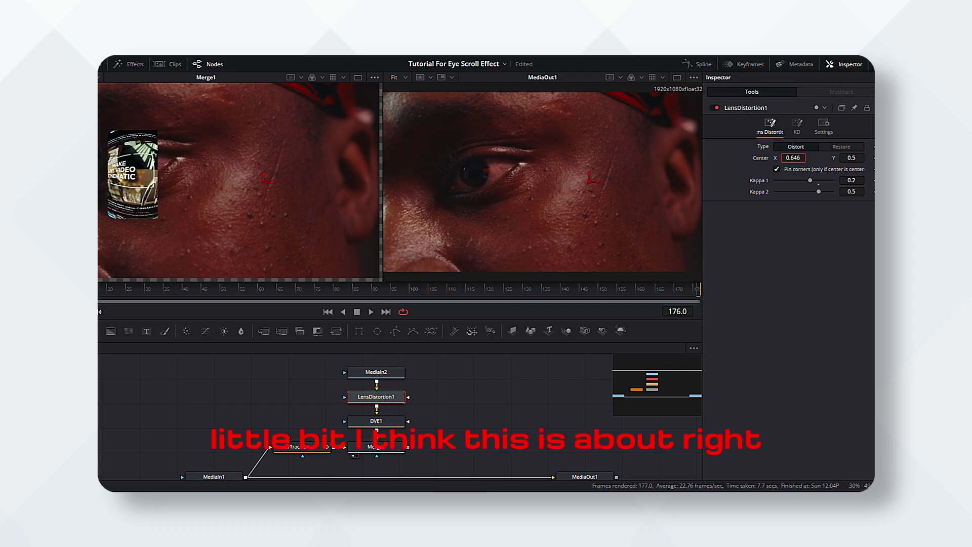
{"action": "left_click_drag", "start_coordinate": [793, 158], "coordinate": [797, 159]}
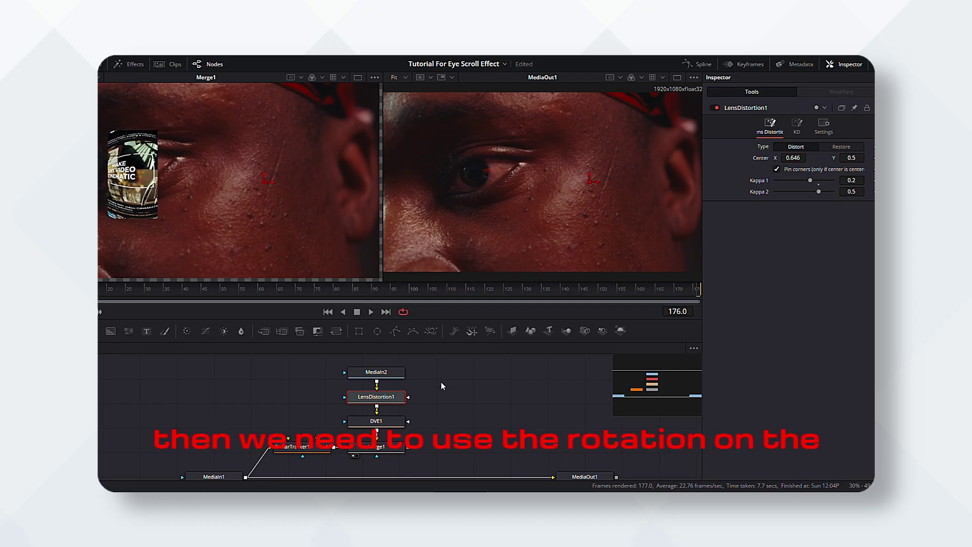
Set DVE1's Rotation Z to about 18.3 degrees
{"action": "left_click", "coordinate": [387, 425]}
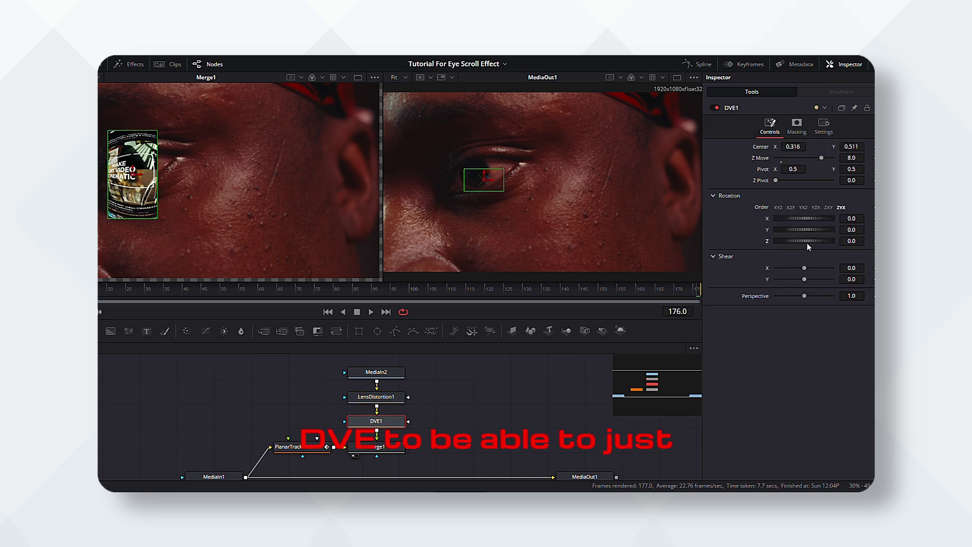
{"action": "left_click_drag", "start_coordinate": [807, 242], "coordinate": [811, 242]}
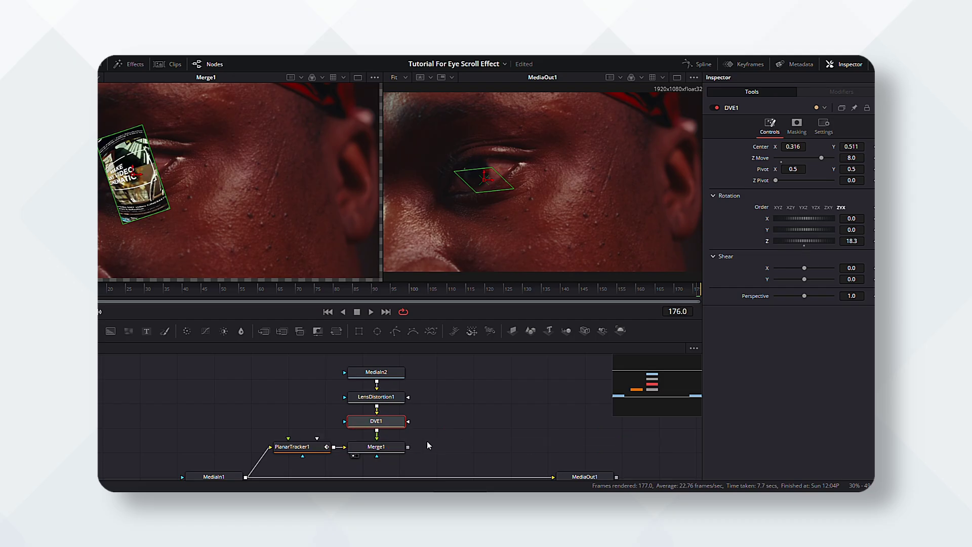
Set Merge1's Apply Mode to Screen and its Blend to 0.65
{"action": "left_click", "coordinate": [393, 447]}
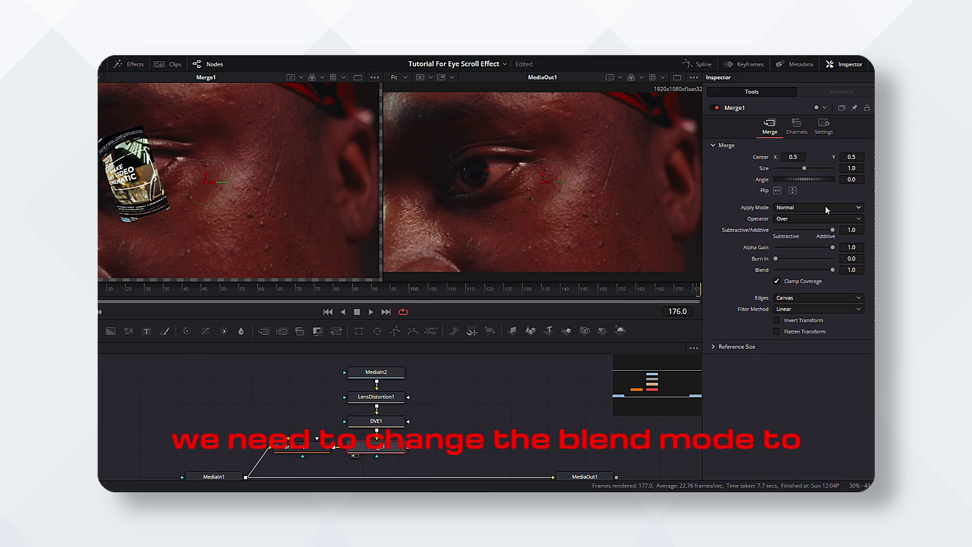
{"action": "left_click", "coordinate": [825, 206]}
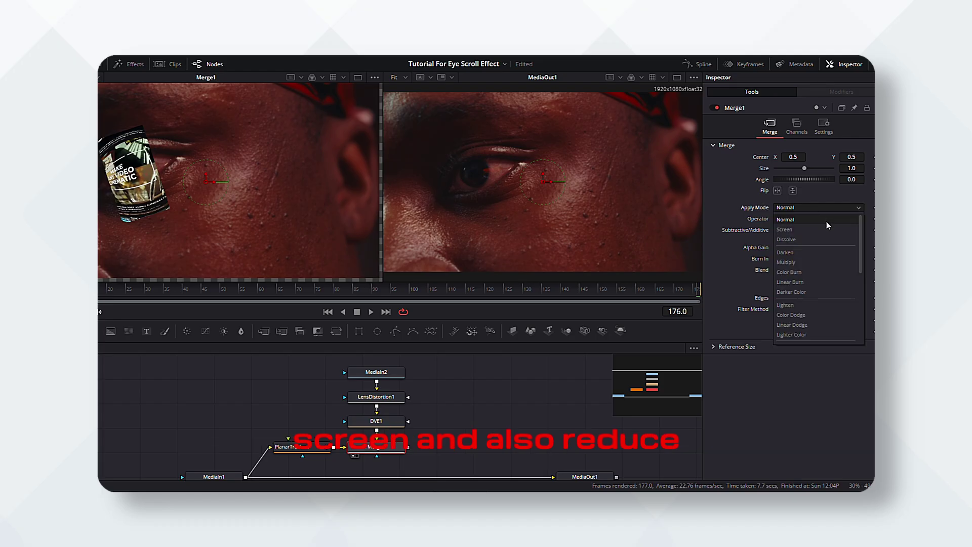
{"action": "left_click", "coordinate": [828, 229]}
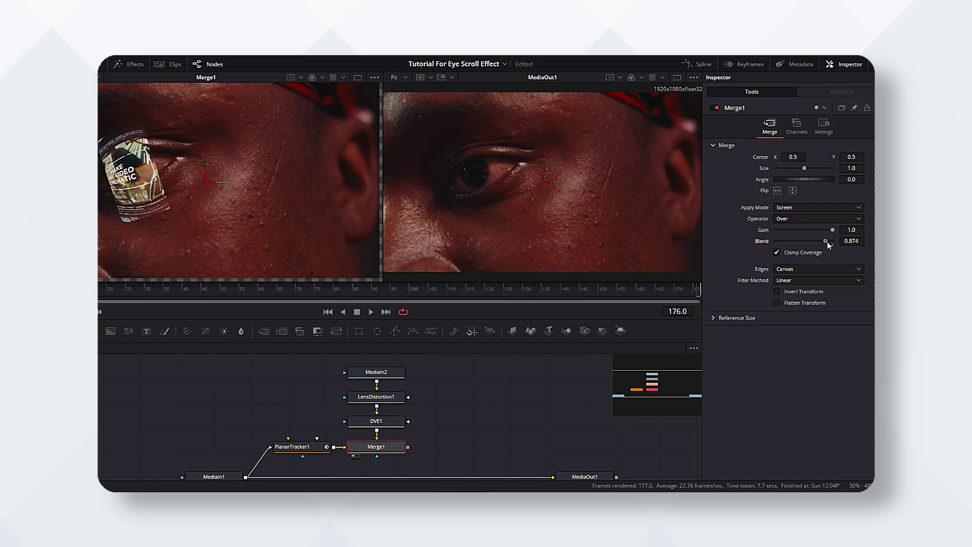
{"action": "mouse_move", "coordinate": [821, 242]}
{"action": "left_mouse_down"}
{"action": "mouse_move", "coordinate": [796, 252]}
{"action": "mouse_move", "coordinate": [808, 249]}
{"action": "left_mouse_up"}
{"action": "right_click", "coordinate": [808, 248]}
{"action": "key", "text": "Escape"}
{"action": "left_click", "coordinate": [860, 240]}
{"action": "key", "text": "BackSpace"}
{"action": "key", "text": "BackSpace"}
{"action": "key", "text": "BackSpace"}
{"action": "type", "text": "65"}
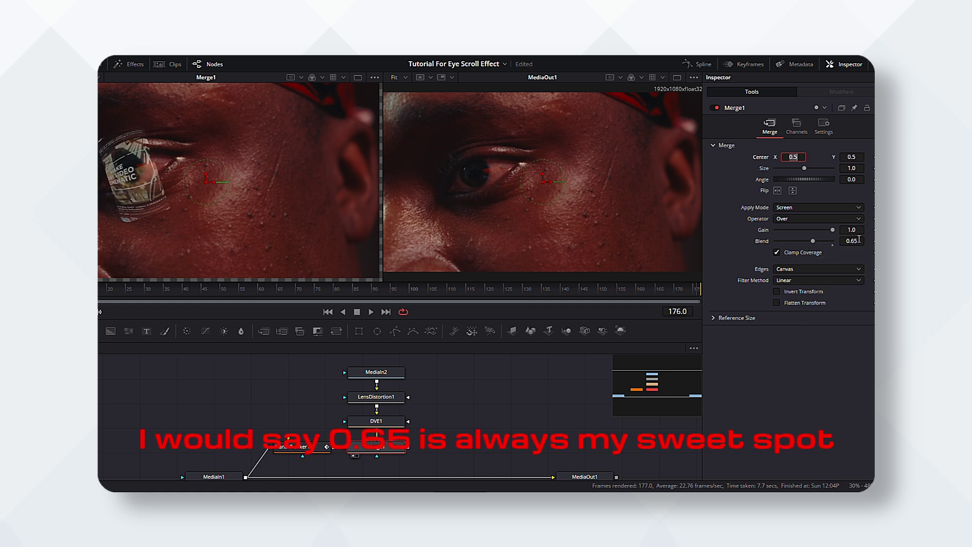
{"action": "key", "text": "Tab"}
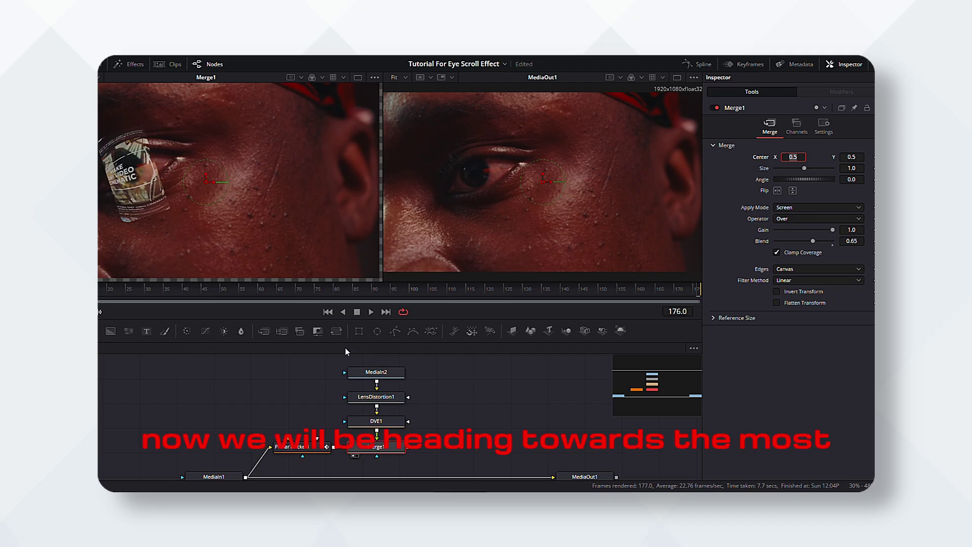
Add a MatteControl1 node from Merge1 and drop it onto the link before MediaOut1
{"action": "left_click", "coordinate": [399, 450]}
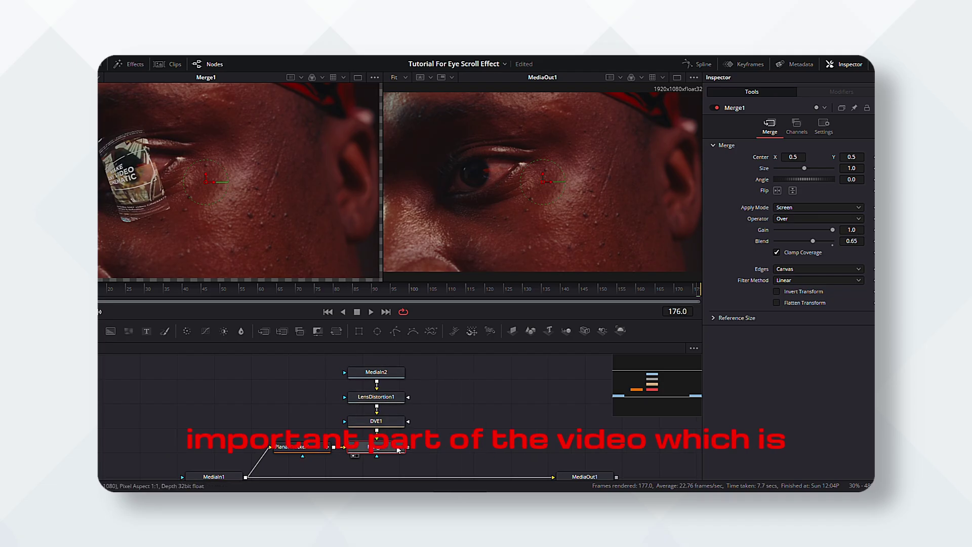
{"action": "key", "text": "shift+space"}
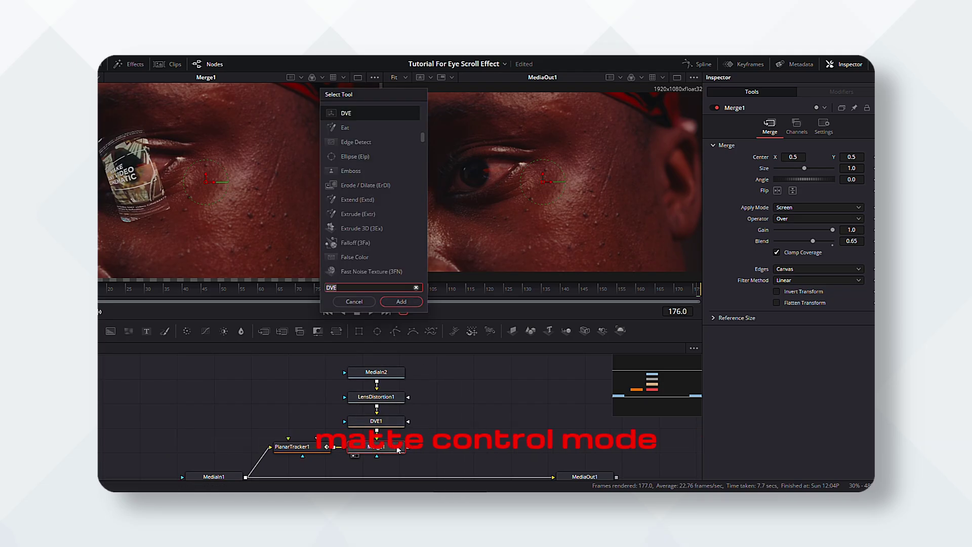
{"action": "type", "text": "matt"}
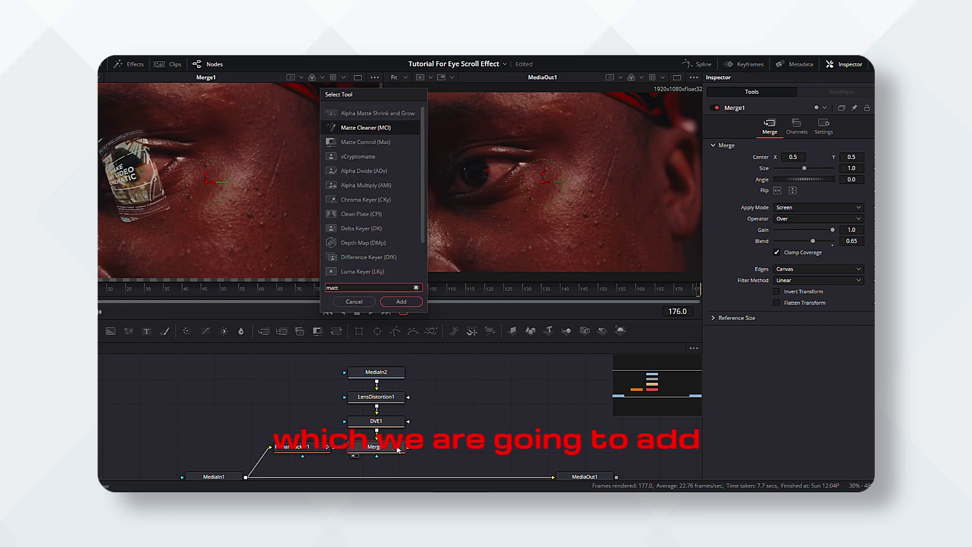
{"action": "key", "text": "Down"}
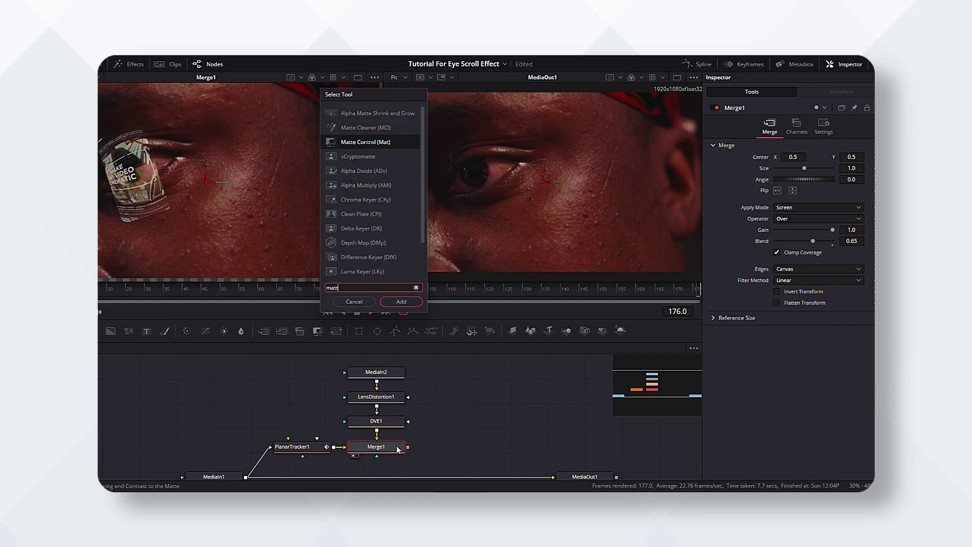
{"action": "key", "text": "Return"}
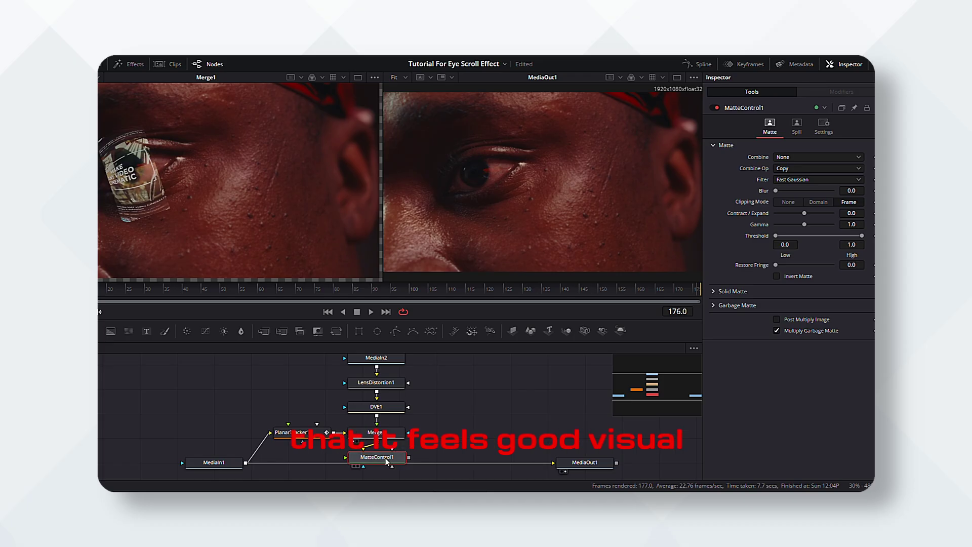
{"action": "left_click_drag", "start_coordinate": [384, 457], "coordinate": [464, 431]}
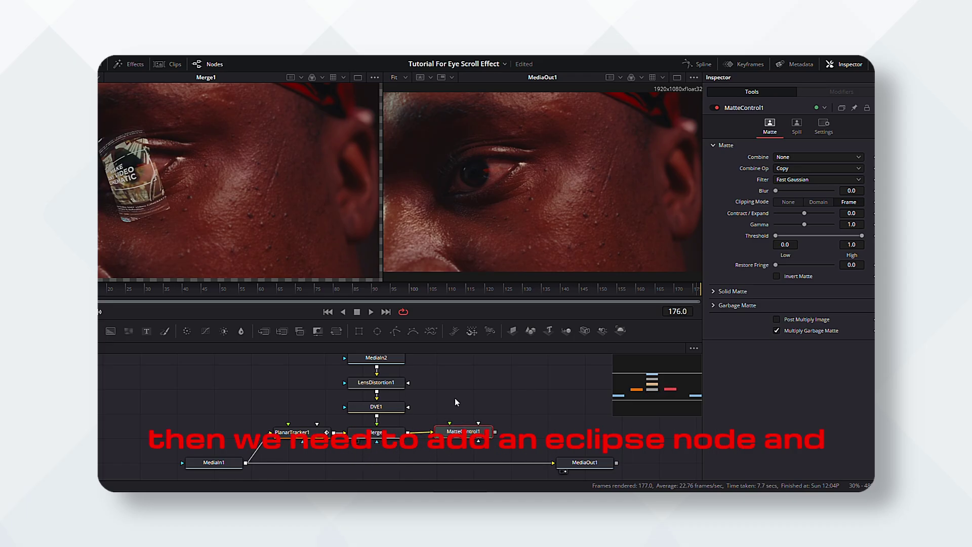
Place an Ellipse1 node in the graph and drag its centre onto the eye
{"action": "scroll", "coordinate": [454, 399], "scroll_direction": "down", "scroll_amount": 2}
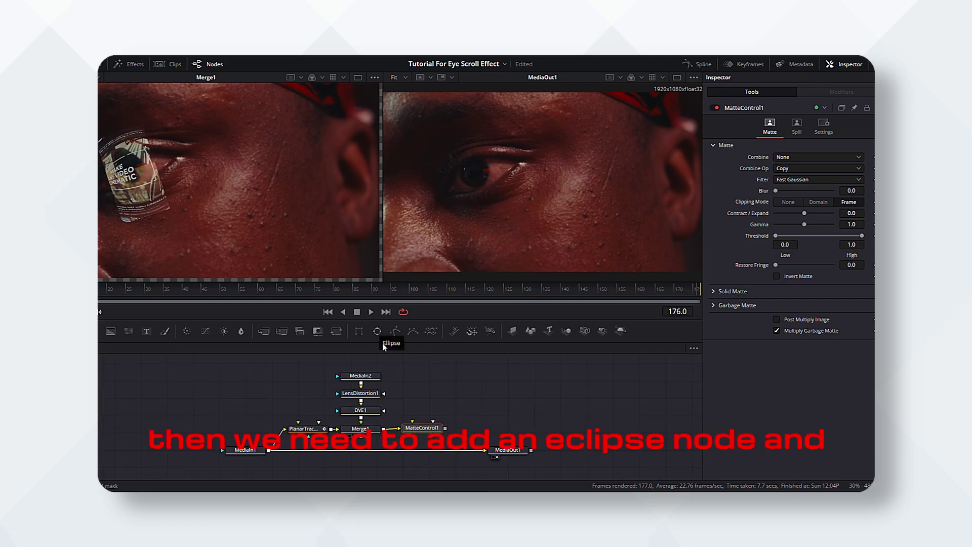
{"action": "left_click_drag", "start_coordinate": [382, 331], "coordinate": [427, 385]}
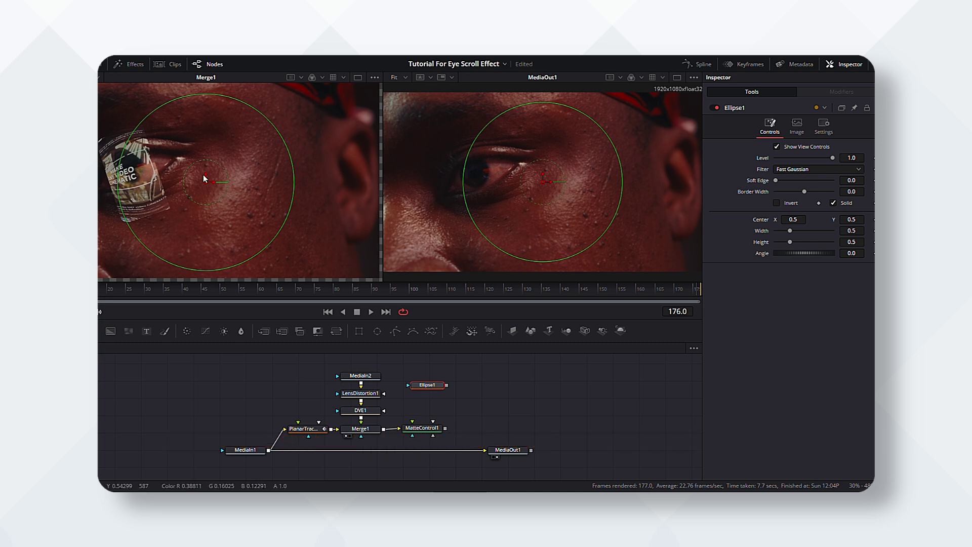
{"action": "left_click_drag", "start_coordinate": [207, 183], "coordinate": [136, 172]}
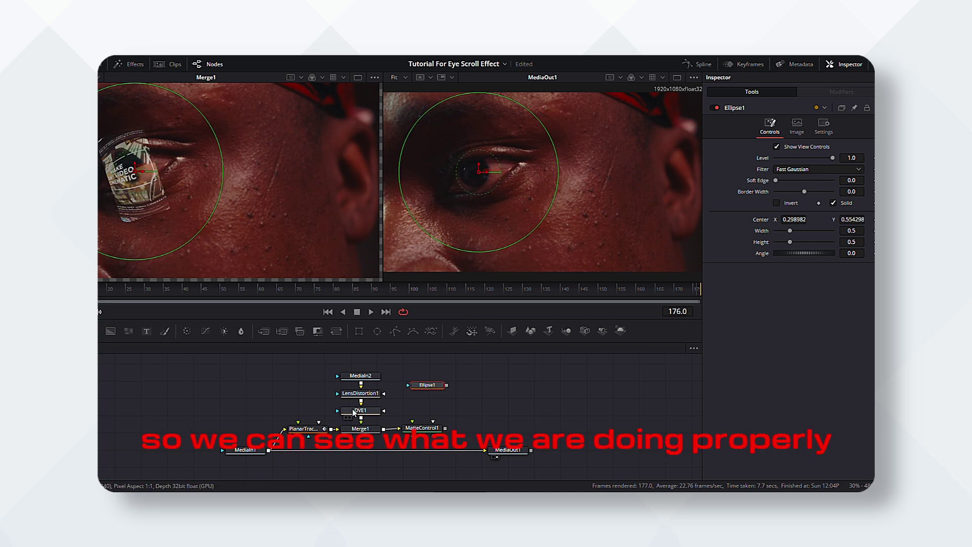
Disable Merge1 to reveal the plain footage, then reselect Ellipse1 for shaping
{"action": "left_click", "coordinate": [366, 431]}
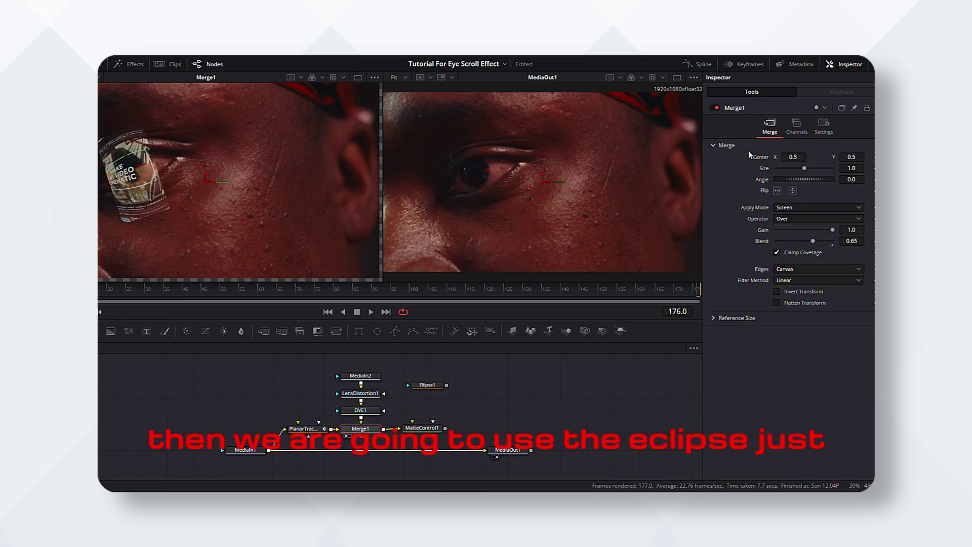
{"action": "left_click", "coordinate": [716, 107]}
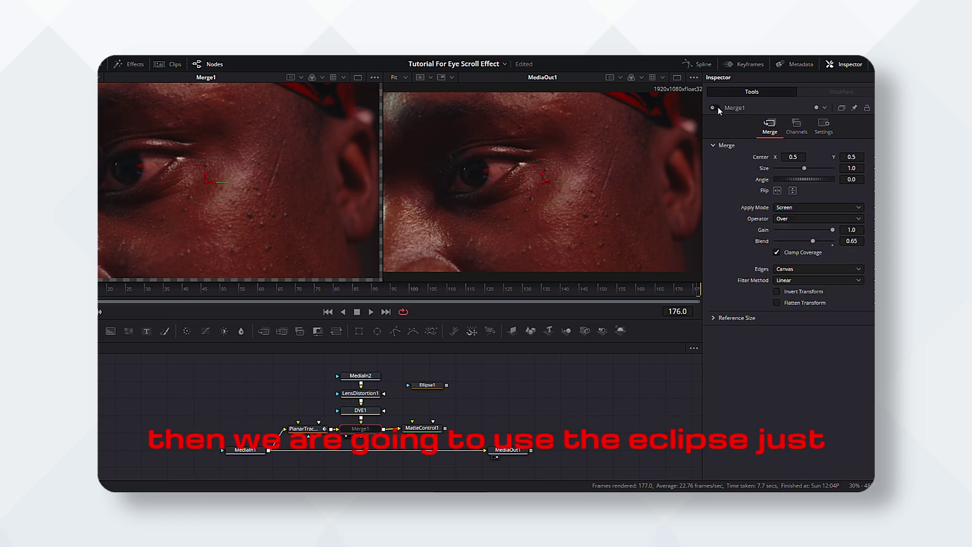
{"action": "left_click", "coordinate": [427, 386]}
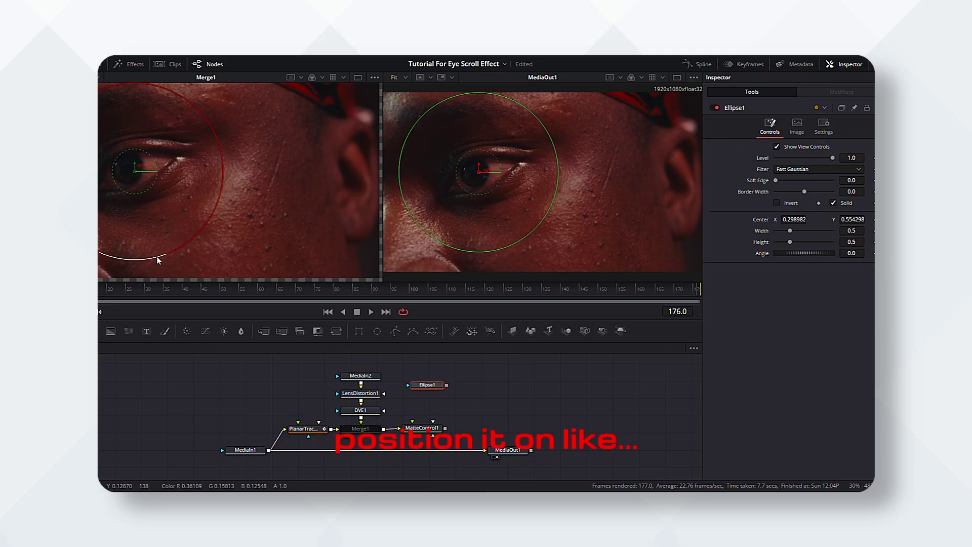
Shape the ellipse into a small tilted oval hugging the iris (width 0.091, height 0.083, angle 57.16)
{"action": "left_click_drag", "start_coordinate": [156, 257], "coordinate": [160, 214]}
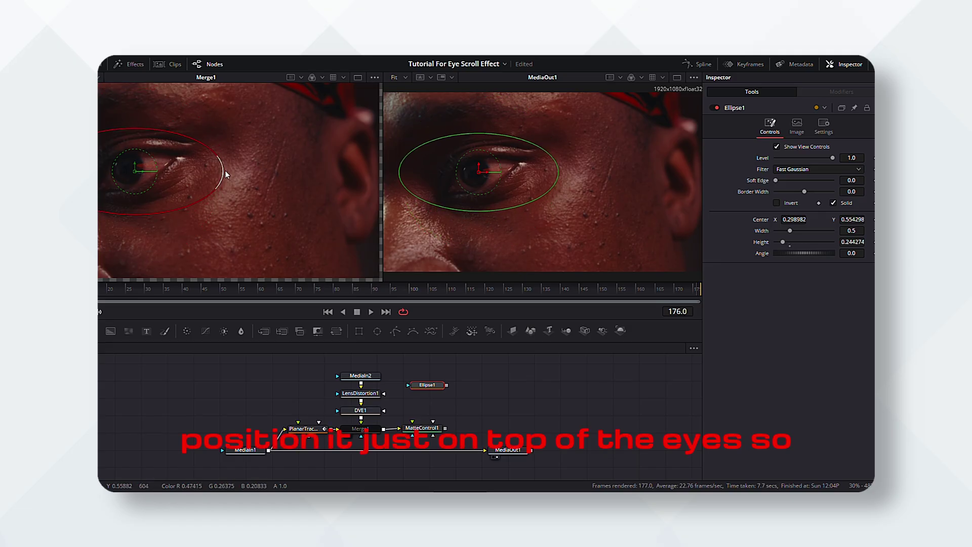
{"action": "left_click_drag", "start_coordinate": [224, 170], "coordinate": [175, 169]}
{"action": "left_click_drag", "start_coordinate": [129, 130], "coordinate": [126, 149]}
{"action": "left_click_drag", "start_coordinate": [174, 171], "coordinate": [145, 183]}
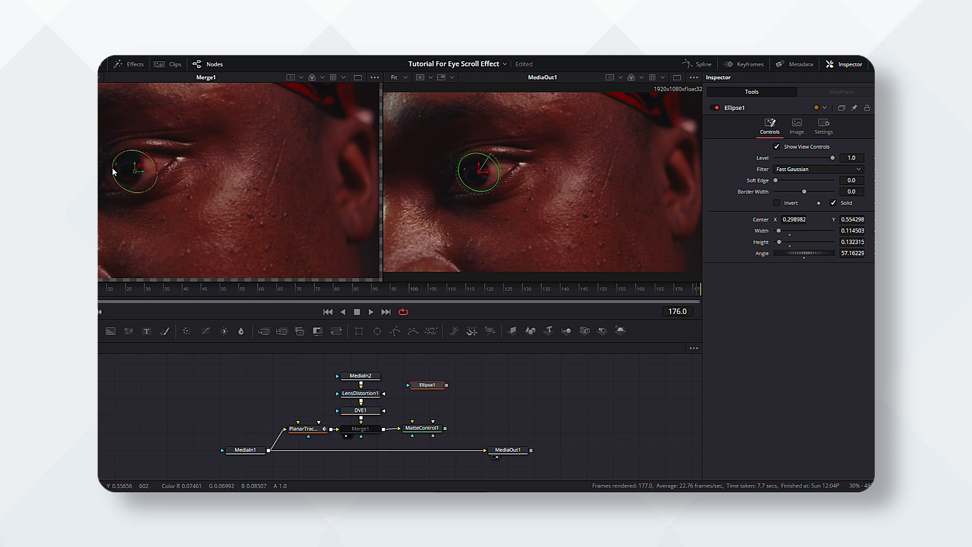
{"action": "left_click_drag", "start_coordinate": [117, 158], "coordinate": [140, 161]}
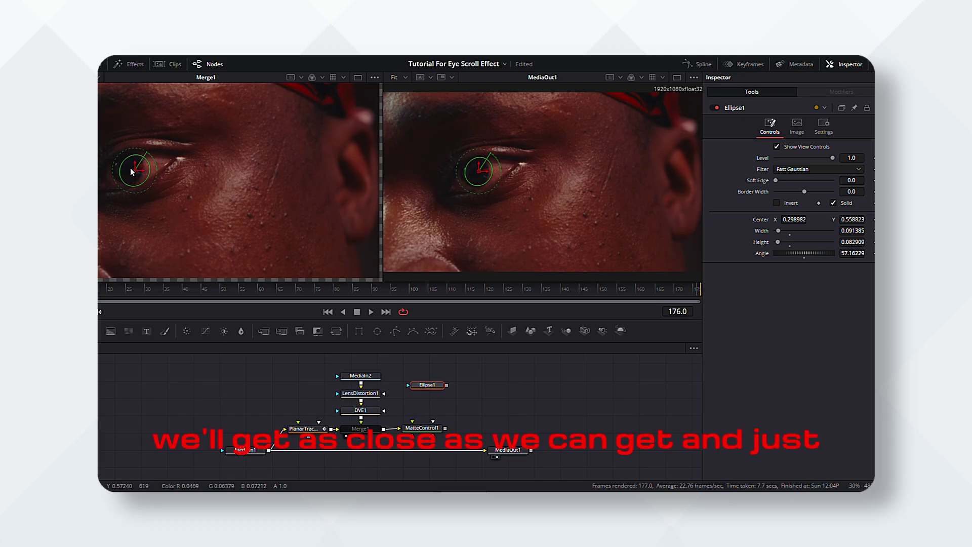
{"action": "left_click_drag", "start_coordinate": [135, 169], "coordinate": [126, 170]}
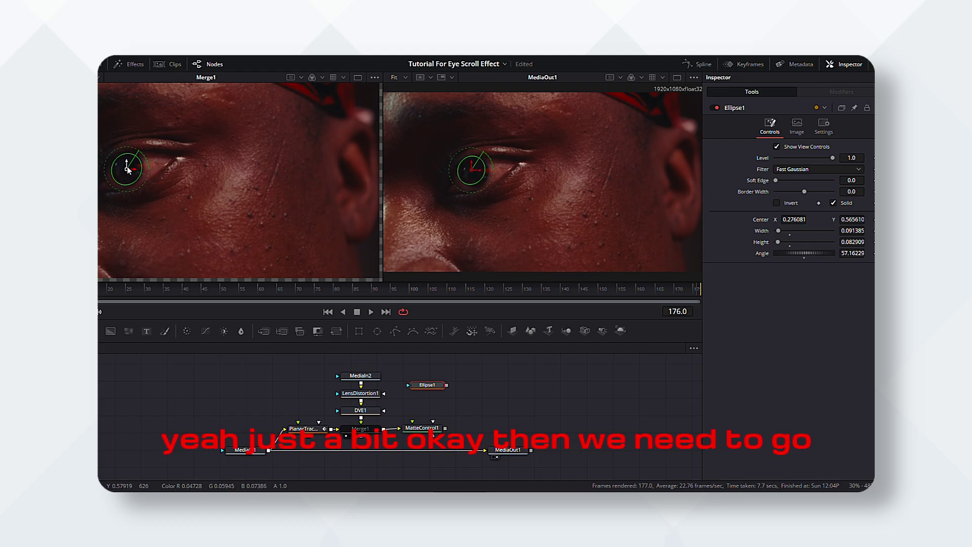
Save the project and give Ellipse1 a Soft Edge of 0.02
{"action": "key", "text": "ctrl+s"}
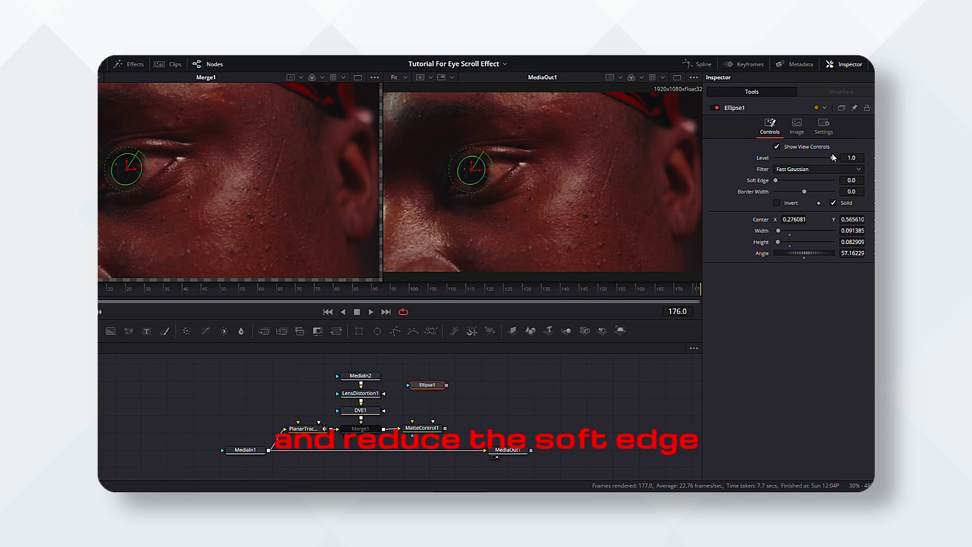
{"action": "left_click", "coordinate": [856, 181]}
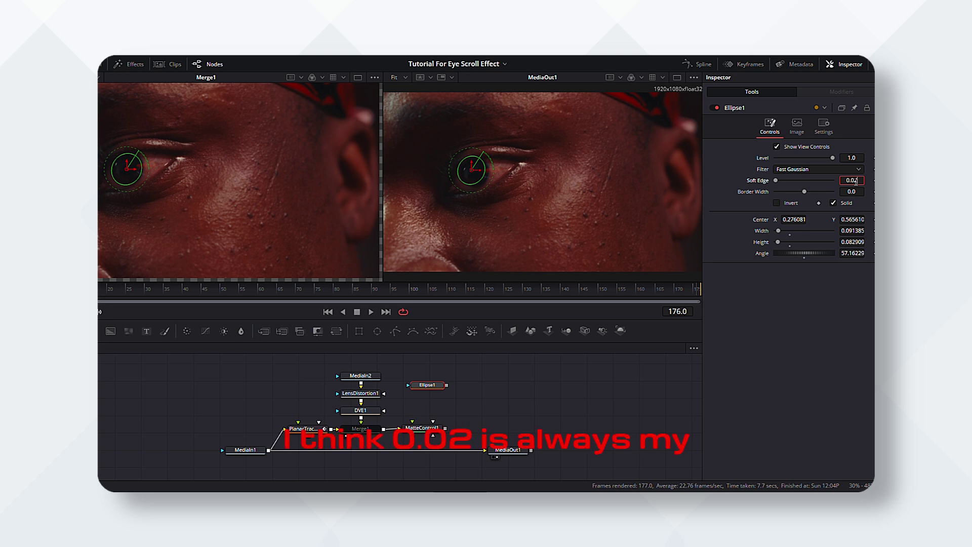
{"action": "type", "text": "2"}
{"action": "key", "text": "Tab"}
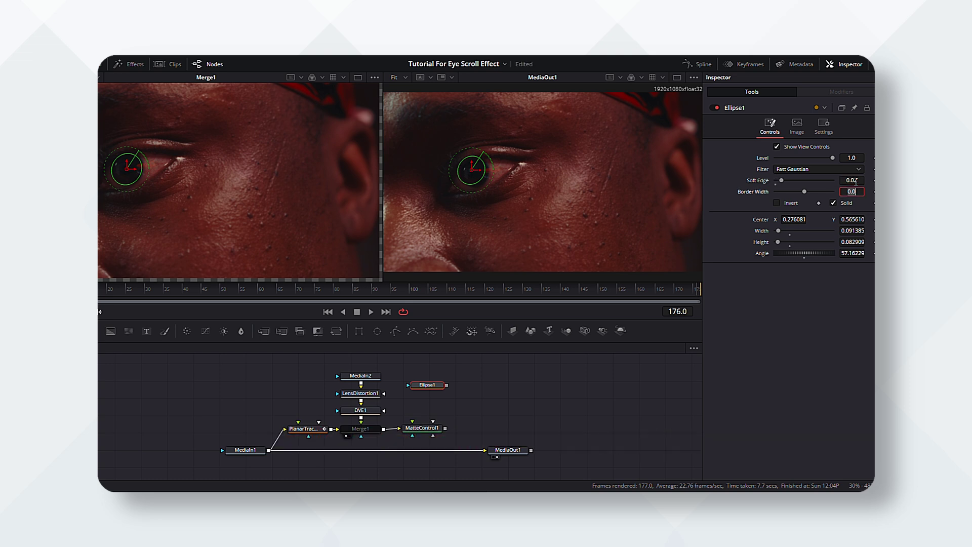
{"action": "left_click", "coordinate": [421, 387]}
{"action": "key", "text": "shift+space"}
Add a BSpline1 mask node via 'bspl' and position it below Ellipse1
{"action": "type", "text": "bspl"}
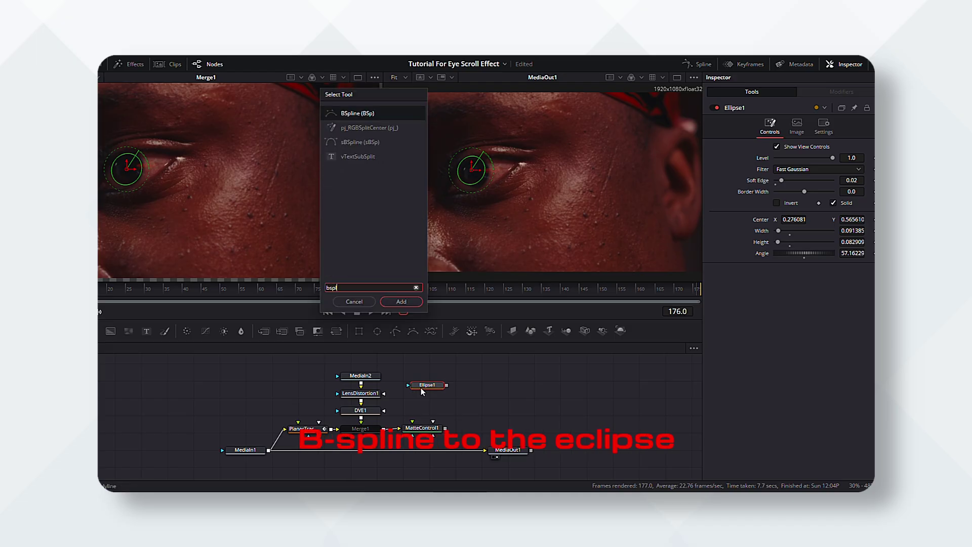
{"action": "key", "text": "Return"}
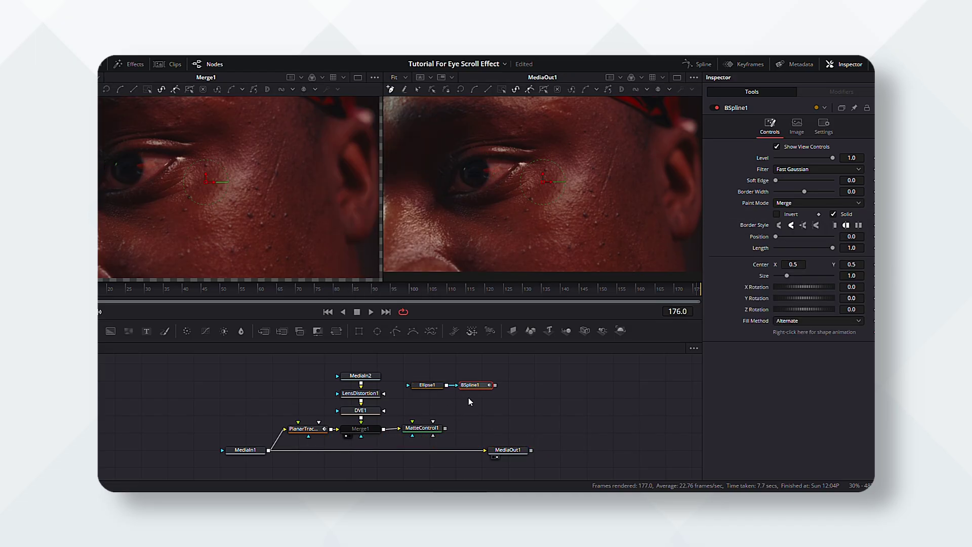
{"action": "left_click_drag", "start_coordinate": [473, 390], "coordinate": [426, 412]}
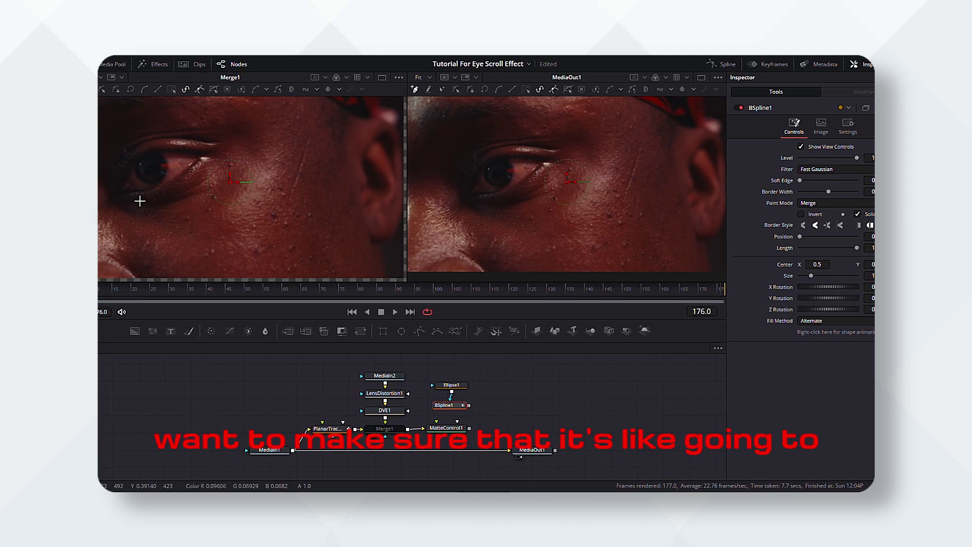
Trace a closed BSpline outline along the lower and upper eyelids around the eye
{"action": "left_click", "coordinate": [124, 192]}
{"action": "left_click", "coordinate": [147, 190]}
{"action": "left_click", "coordinate": [168, 184]}
{"action": "left_click", "coordinate": [187, 170]}
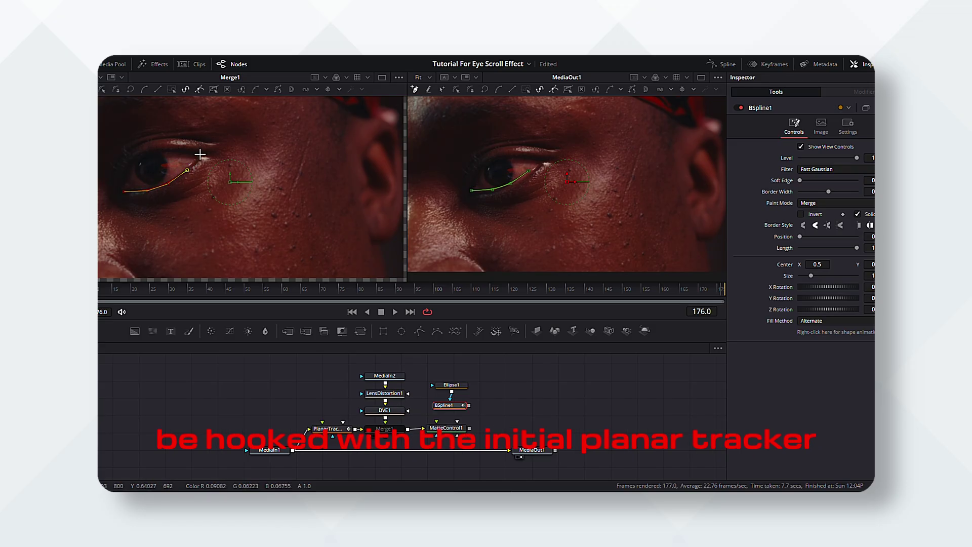
{"action": "left_click", "coordinate": [198, 155]}
{"action": "left_click", "coordinate": [170, 152]}
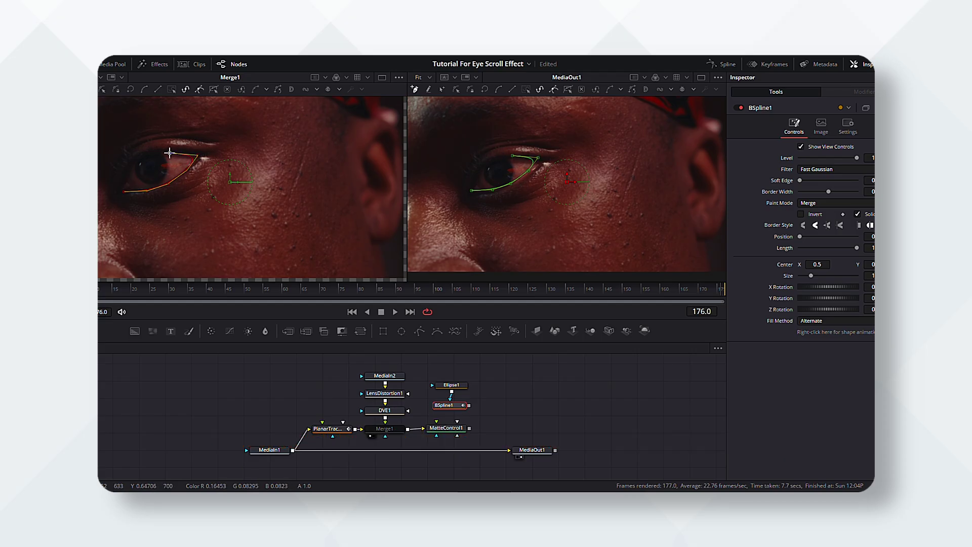
{"action": "left_click", "coordinate": [143, 156]}
{"action": "left_click", "coordinate": [132, 168]}
{"action": "left_click", "coordinate": [125, 179]}
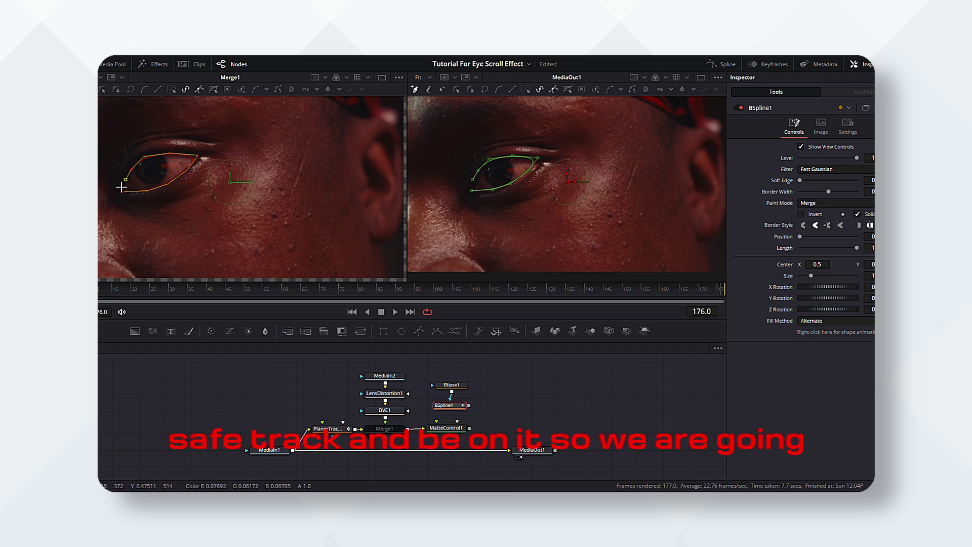
{"action": "left_click", "coordinate": [120, 191]}
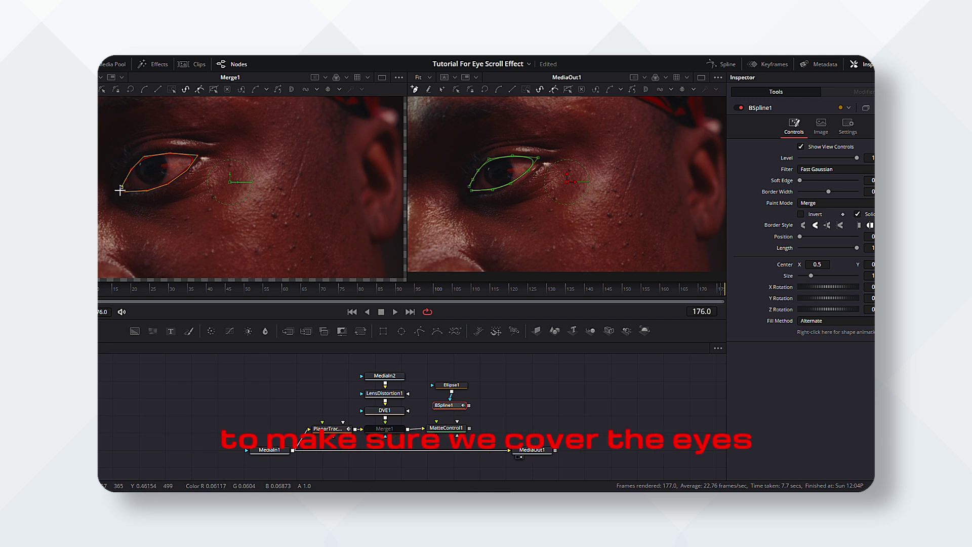
{"action": "left_click", "coordinate": [123, 192]}
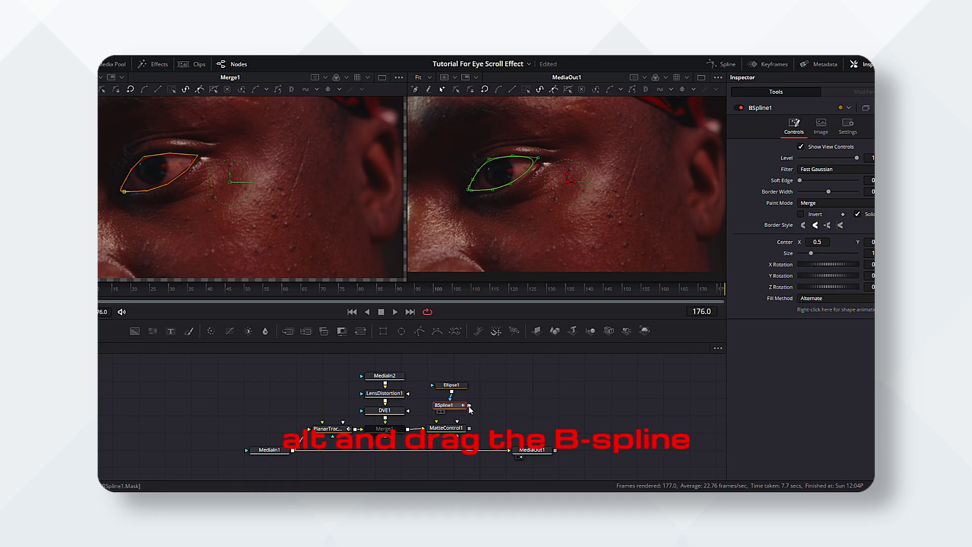
Connect BSpline1 to MatteControl1 as Garbage Matte and invert both Solid and Garbage mattes
{"action": "left_click_drag", "start_coordinate": [469, 406], "coordinate": [462, 428]}
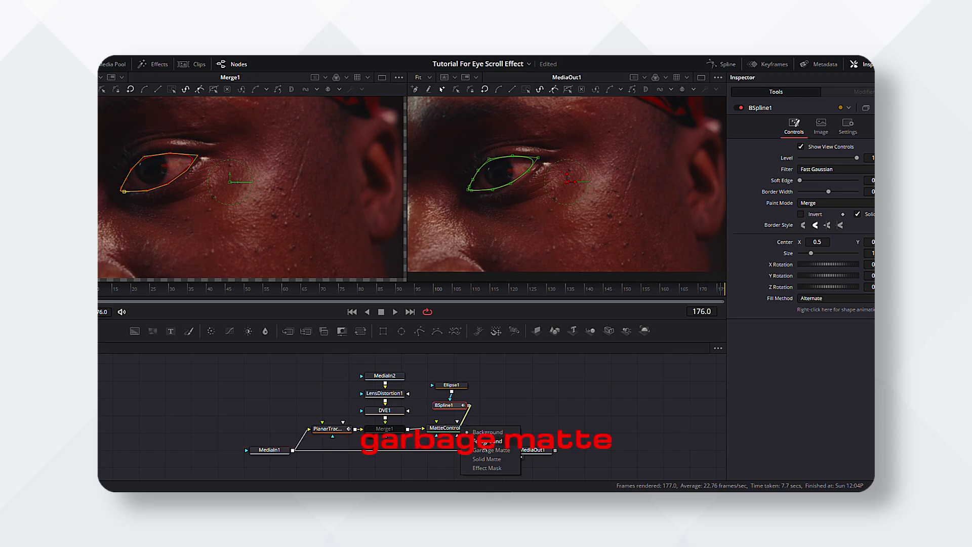
{"action": "left_click", "coordinate": [491, 450]}
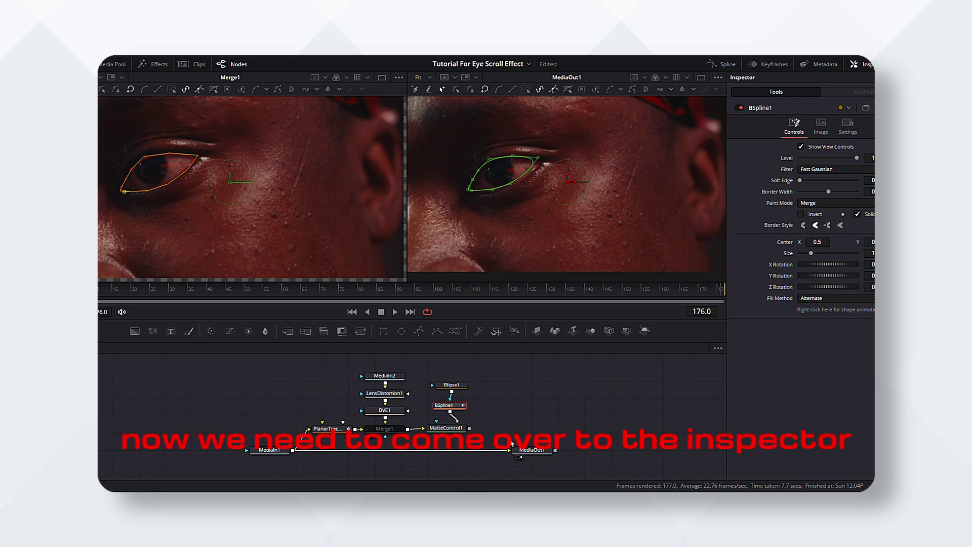
{"action": "left_click", "coordinate": [461, 429]}
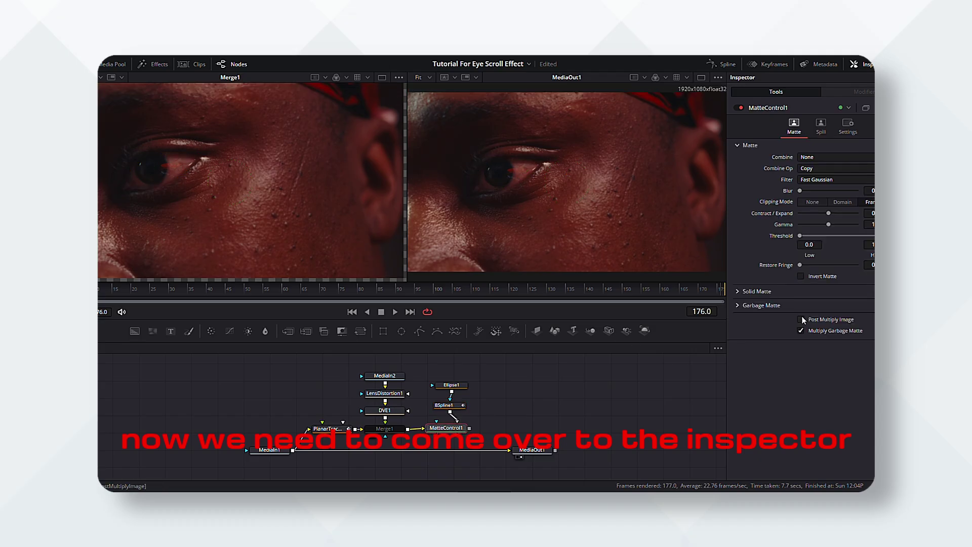
{"action": "left_click", "coordinate": [737, 292]}
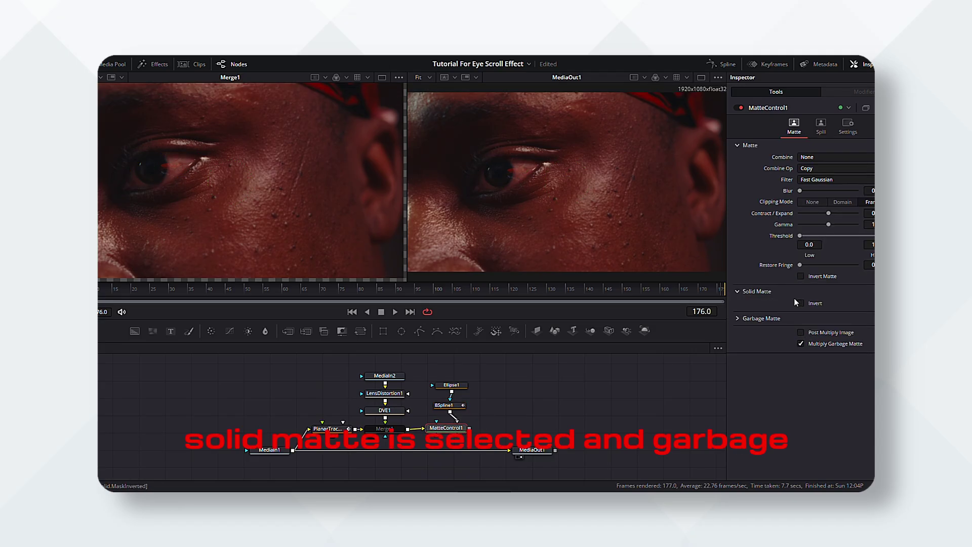
{"action": "left_click", "coordinate": [744, 319]}
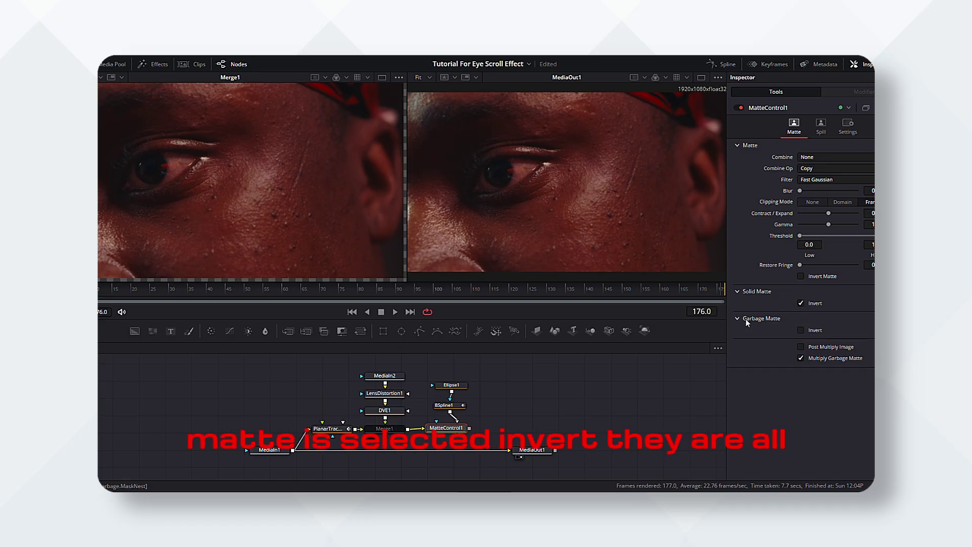
{"action": "left_click", "coordinate": [802, 330]}
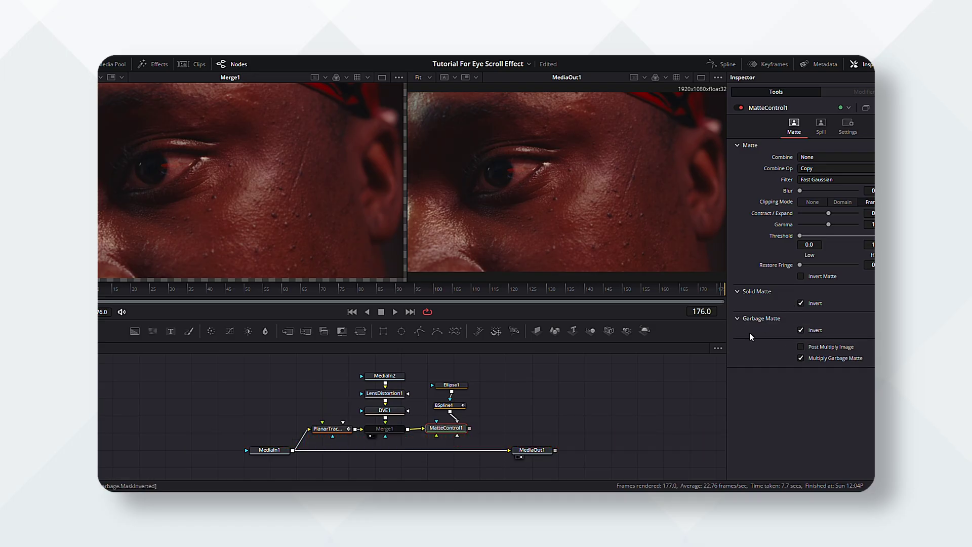
Re-enable Merge1, paste PlanarTracker1_1 after MatteControl1, and turn on Invert Steady Transform
{"action": "left_click", "coordinate": [385, 429]}
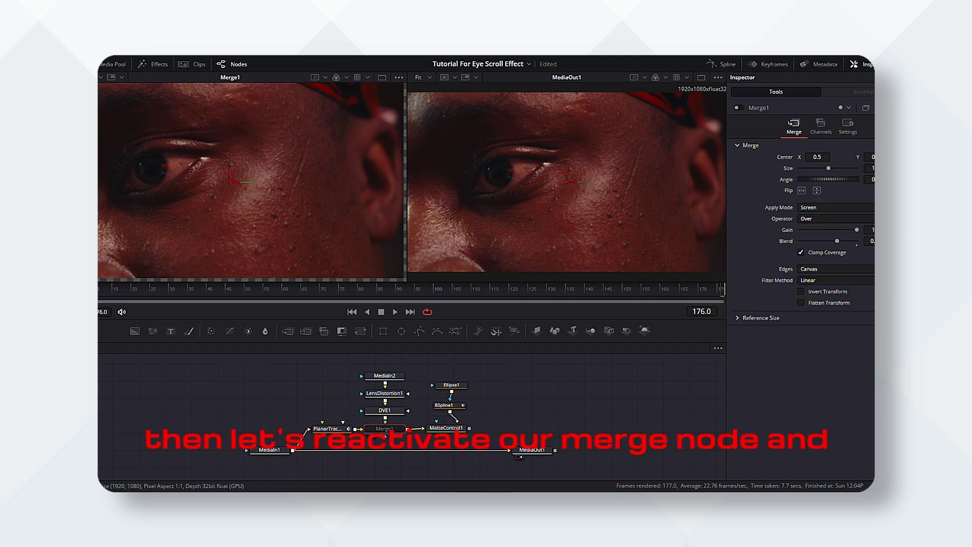
{"action": "left_click", "coordinate": [738, 108]}
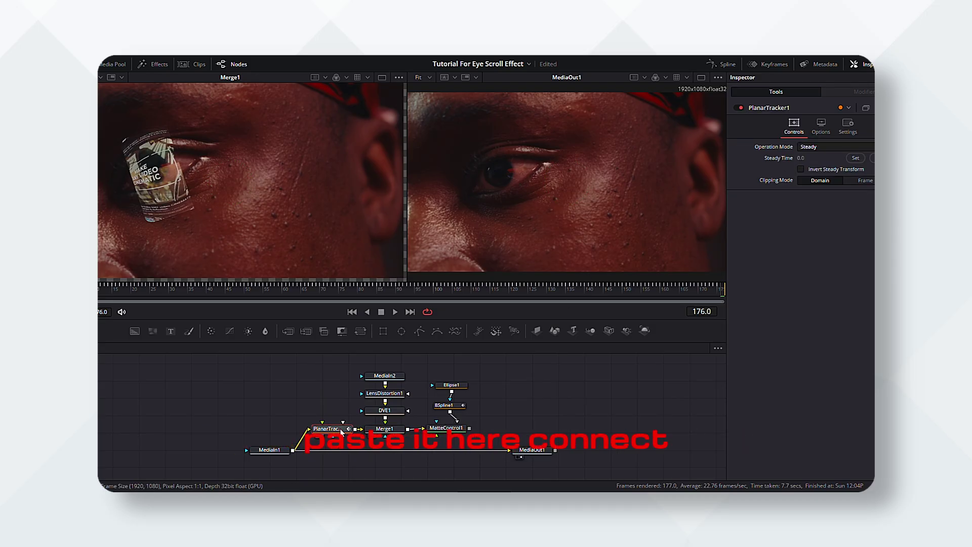
{"action": "key", "text": "ctrl+v"}
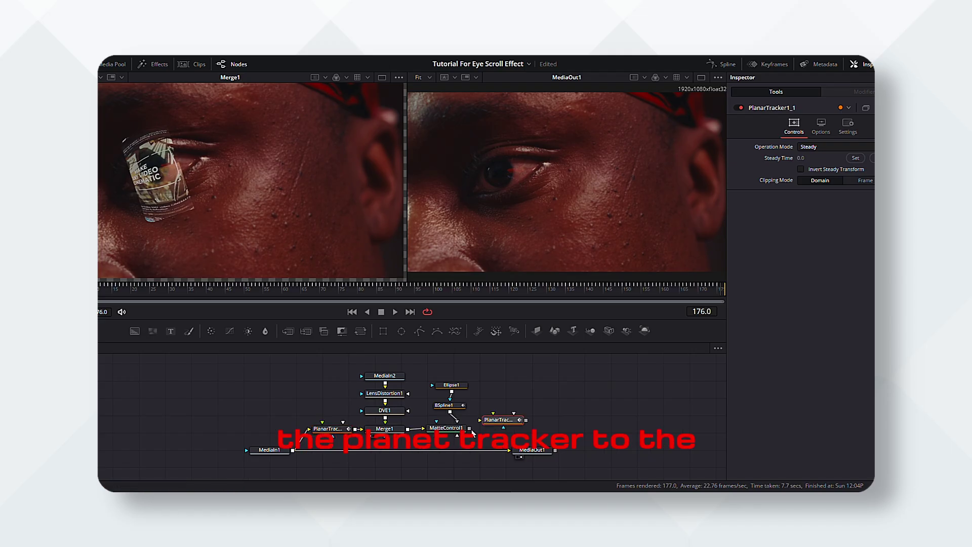
{"action": "left_click_drag", "start_coordinate": [471, 434], "coordinate": [493, 430]}
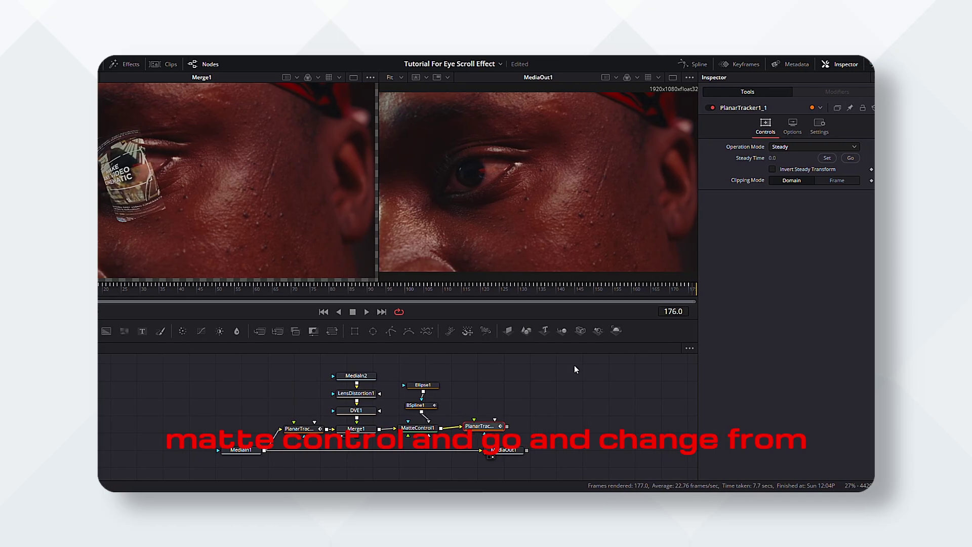
{"action": "left_click", "coordinate": [794, 171]}
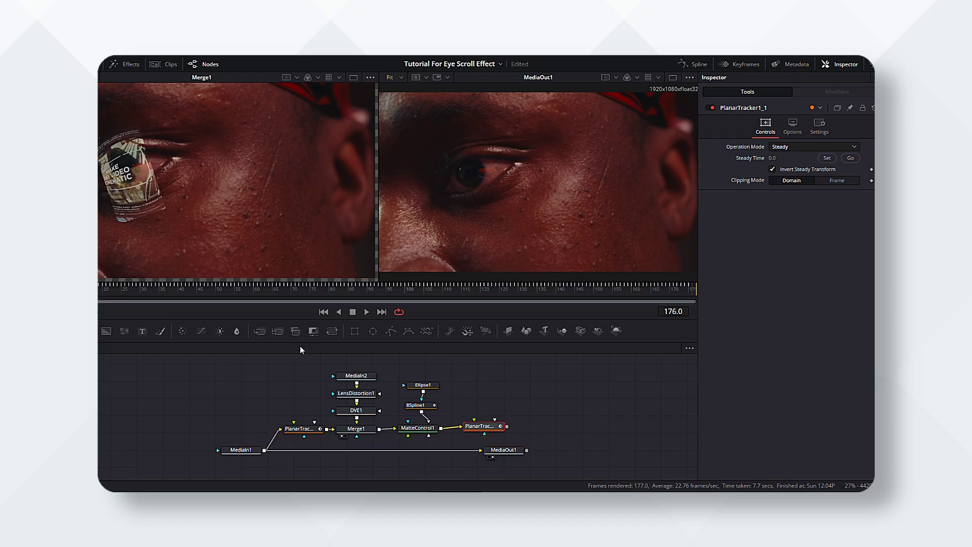
Insert a Merge2 node on the MediaIn1–MediaOut1 link to layer the tracked phone over the footage
{"action": "left_click_drag", "start_coordinate": [263, 330], "coordinate": [505, 451]}
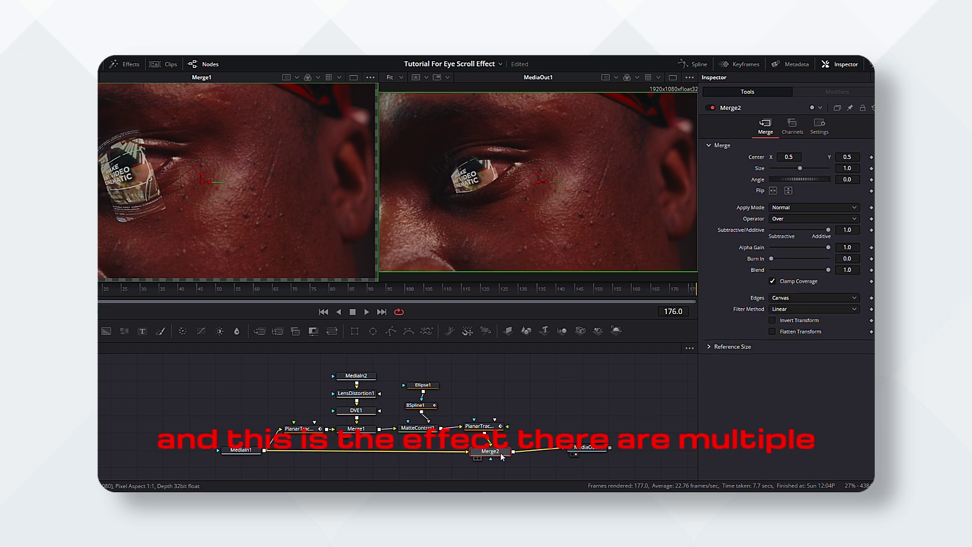